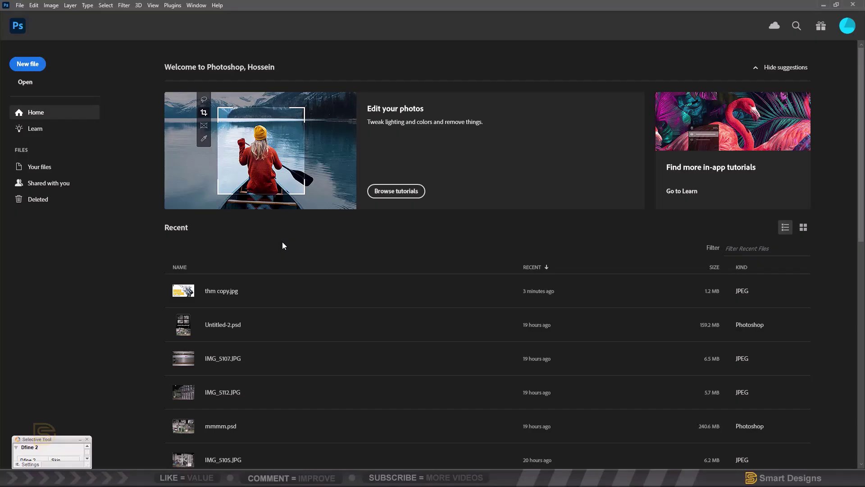
Create a new document 2000 pixels wide and 2000 pixels high.
{"action": "left_click", "coordinate": [34, 66]}
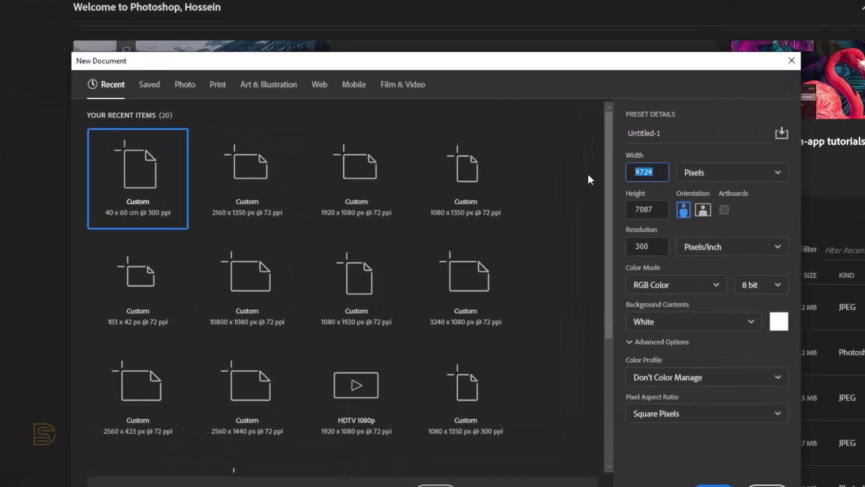
{"action": "type", "text": "2000"}
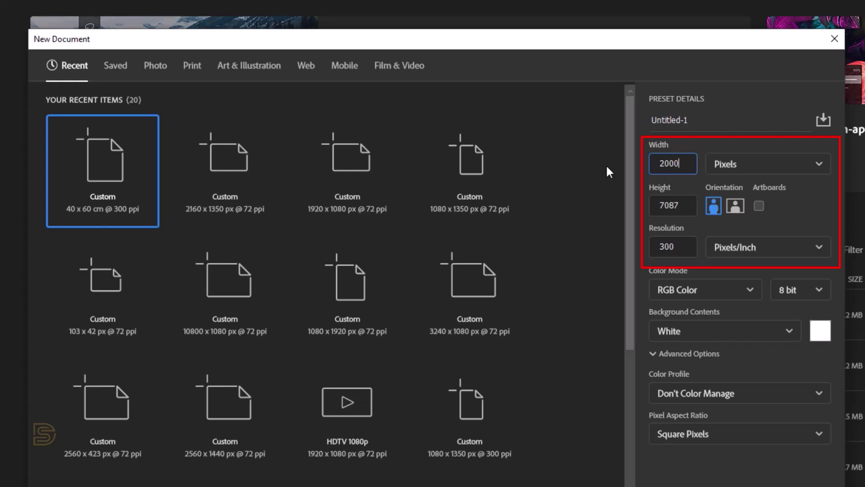
{"action": "key", "text": "Tab"}
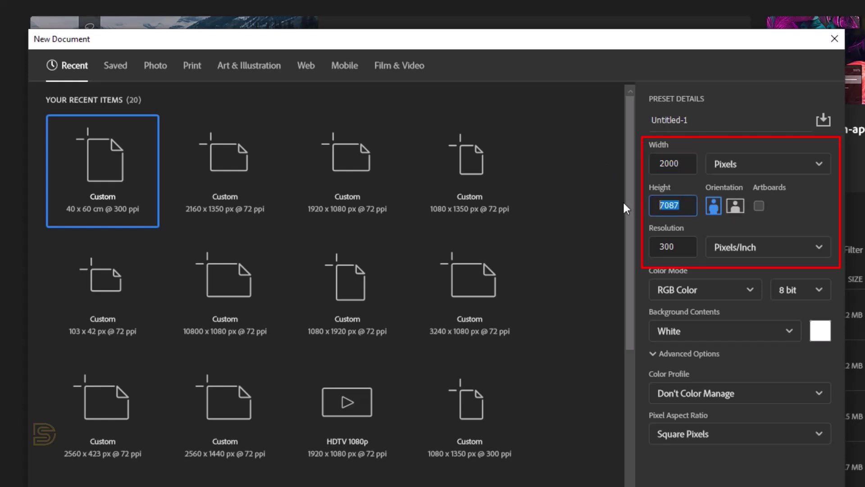
{"action": "type", "text": "2000"}
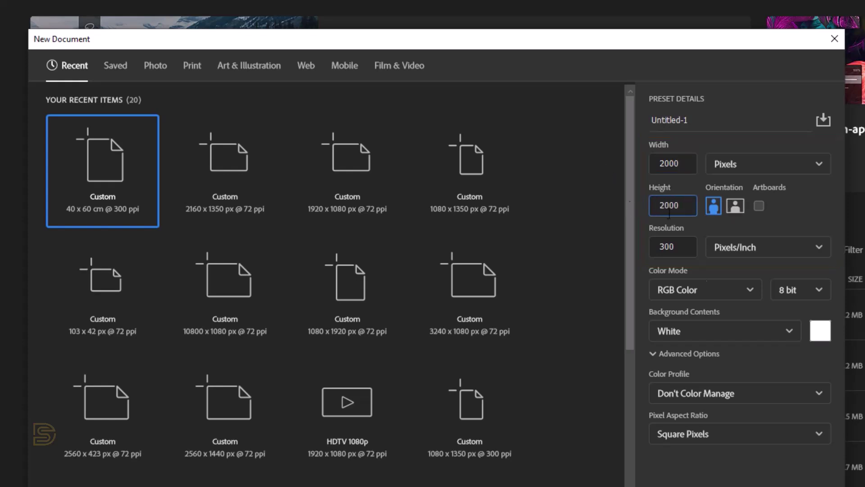
{"action": "key", "text": "Tab"}
{"action": "left_click", "coordinate": [674, 460]}
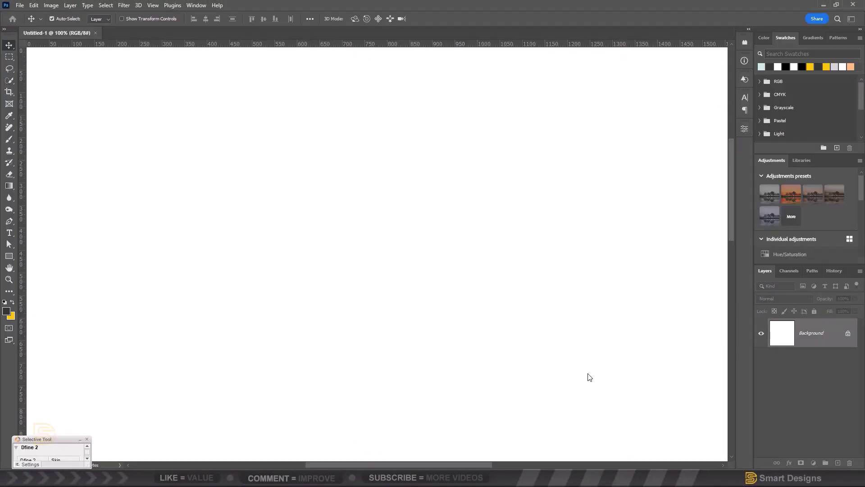
Start a new guide layout with 6 columns, an empty column width and a 60 px column gutter.
{"action": "key", "text": "ctrl+minus"}
{"action": "key", "text": "ctrl+minus"}
{"action": "key", "text": "ctrl+minus"}
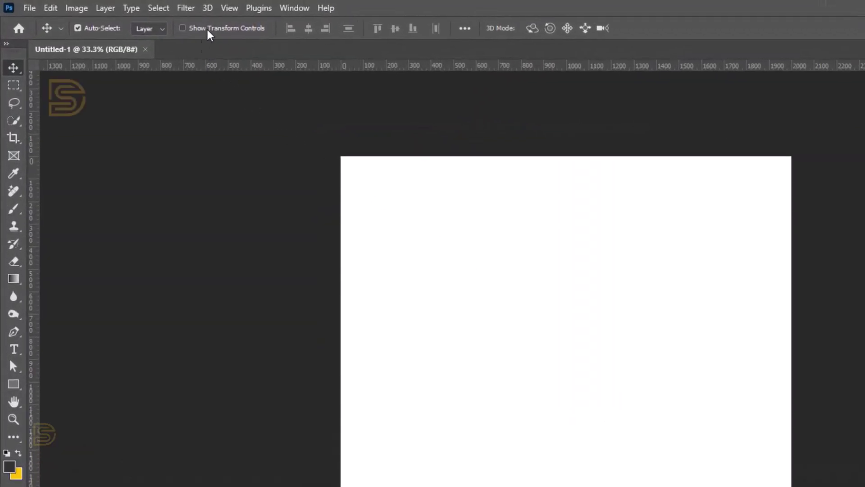
{"action": "left_click", "coordinate": [229, 8]}
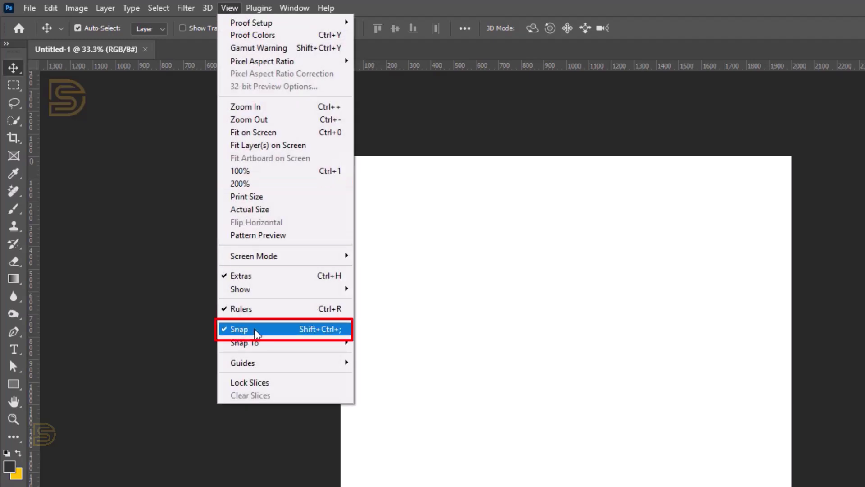
{"action": "mouse_move", "coordinate": [257, 370]}
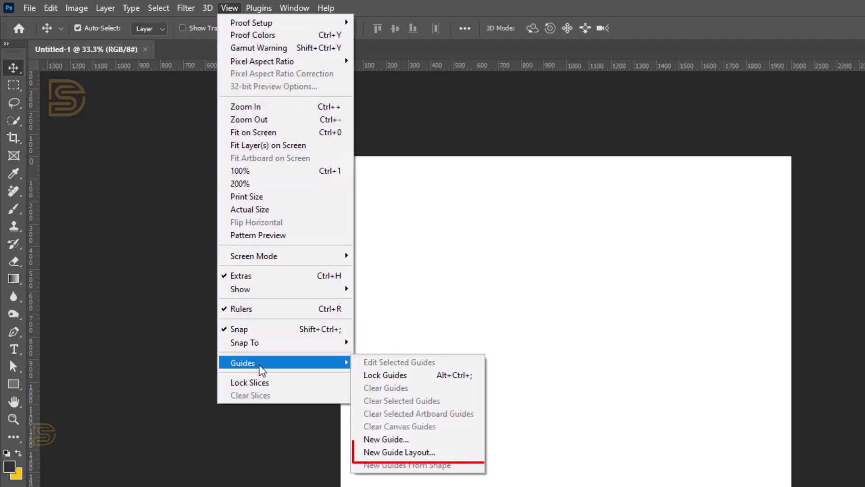
{"action": "left_click", "coordinate": [393, 453]}
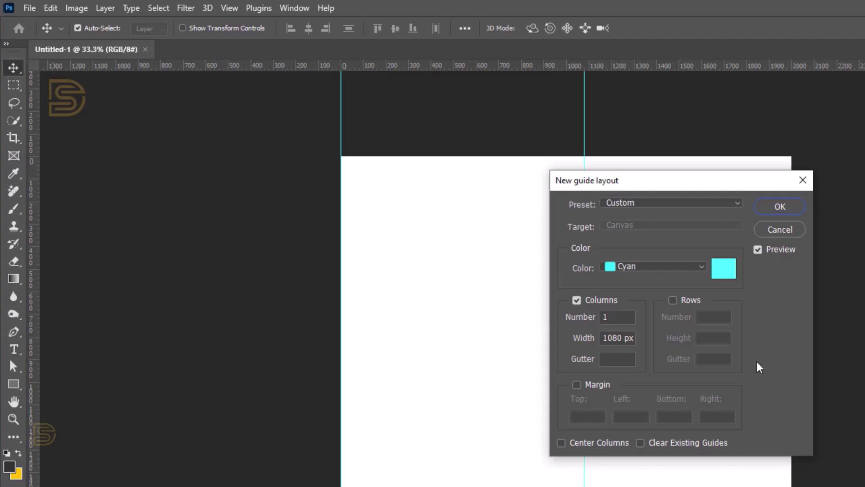
{"action": "left_click", "coordinate": [604, 317]}
{"action": "type", "text": "6"}
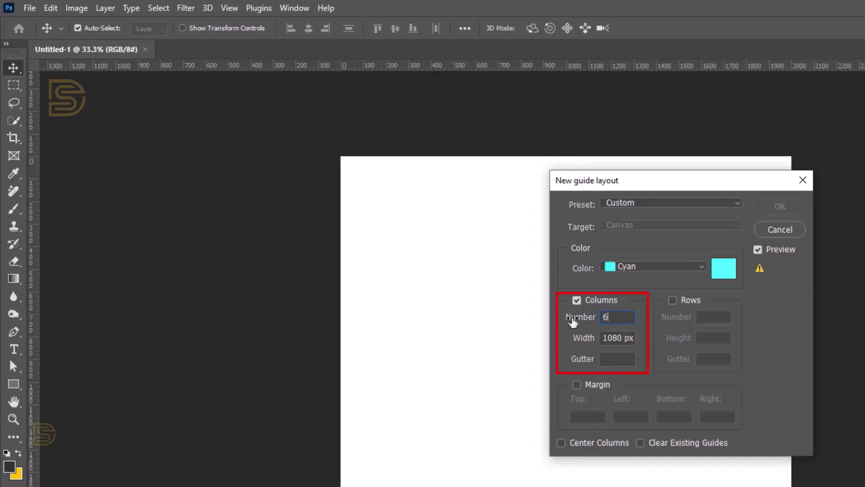
{"action": "key", "text": "Tab"}
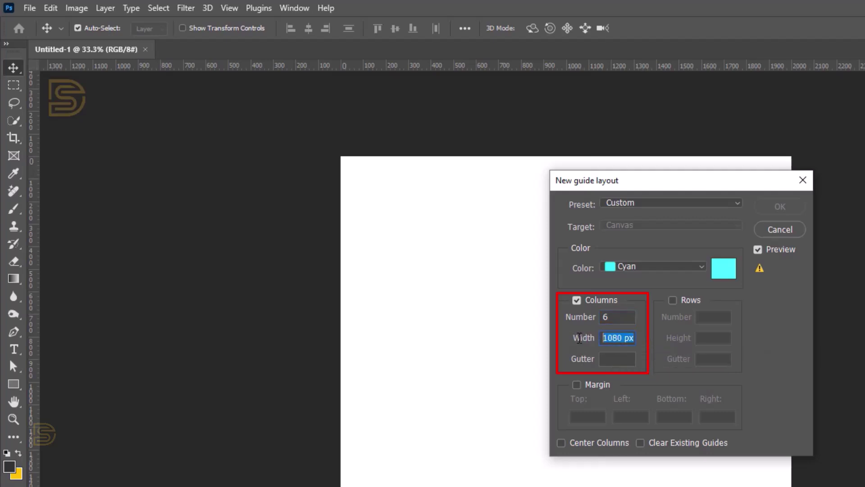
{"action": "key", "text": "BackSpace"}
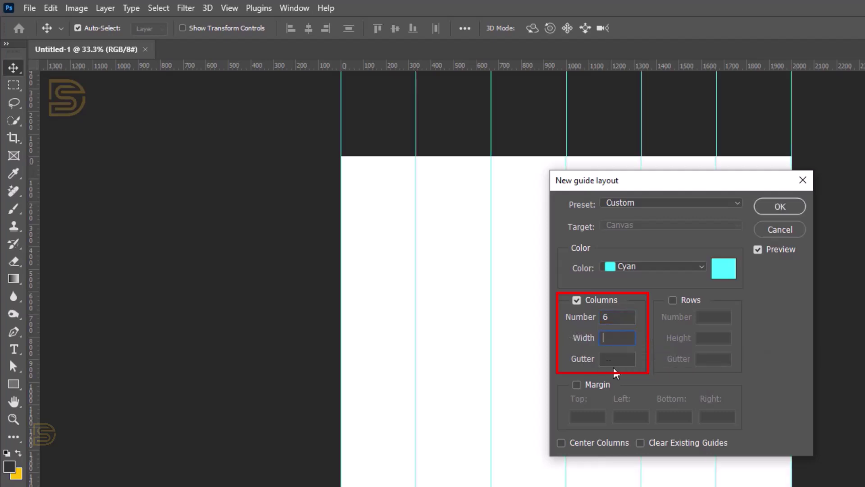
{"action": "type", "text": "60"}
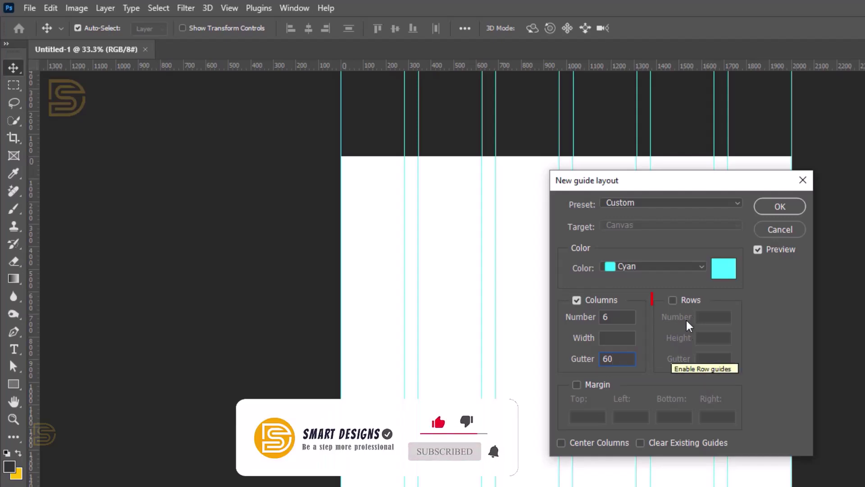
Enable rows in the guide layout and set 6 rows with a 60 px gutter.
{"action": "left_click", "coordinate": [693, 303]}
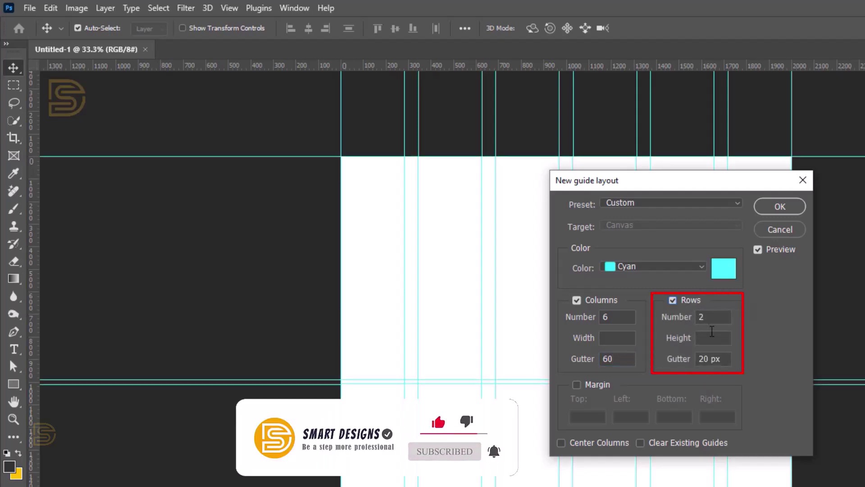
{"action": "type", "text": "6"}
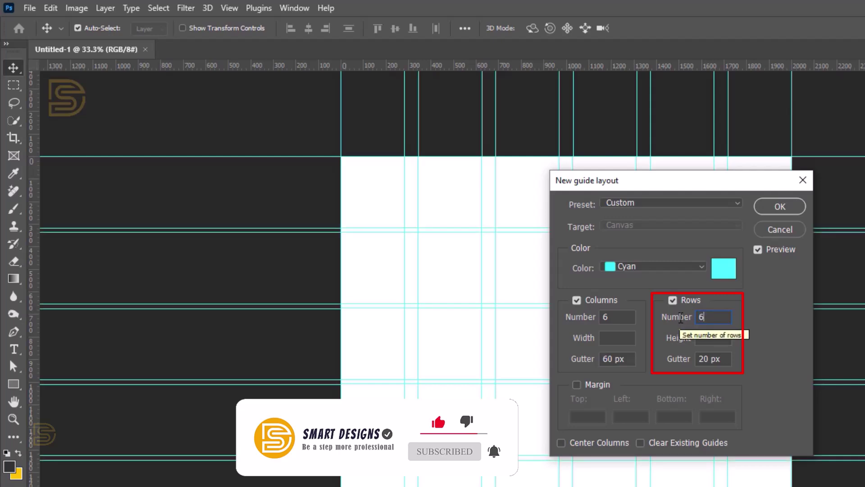
{"action": "key", "text": "Tab"}
{"action": "key", "text": "Tab"}
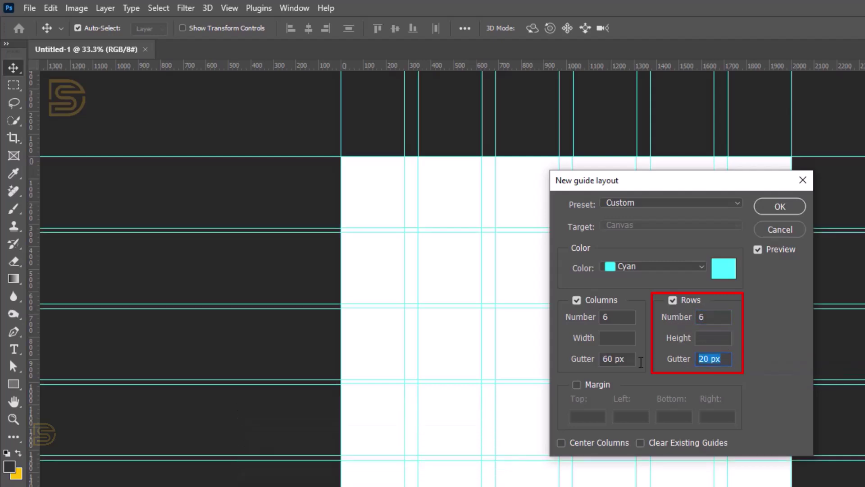
{"action": "type", "text": "60"}
{"action": "left_click", "coordinate": [770, 386]}
Add guide layout margins of 100 px on all four sides and apply the layout.
{"action": "left_click", "coordinate": [577, 384]}
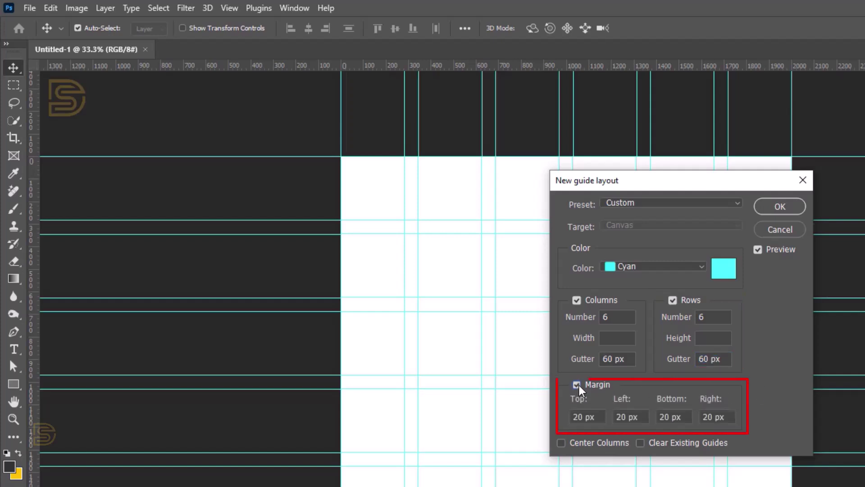
{"action": "left_click_drag", "start_coordinate": [581, 417], "coordinate": [518, 421]}
{"action": "type", "text": "100"}
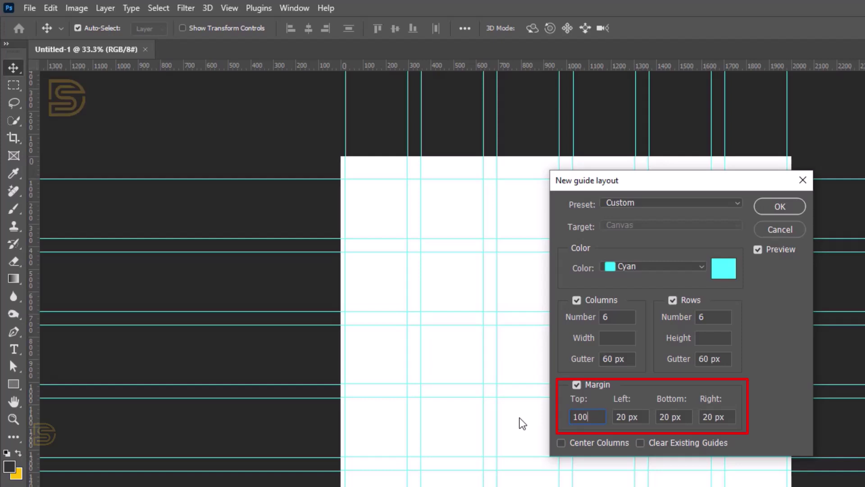
{"action": "key", "text": "Tab"}
{"action": "type", "text": "100"}
{"action": "key", "text": "Tab"}
{"action": "type", "text": "100"}
{"action": "key", "text": "Tab"}
{"action": "type", "text": "100"}
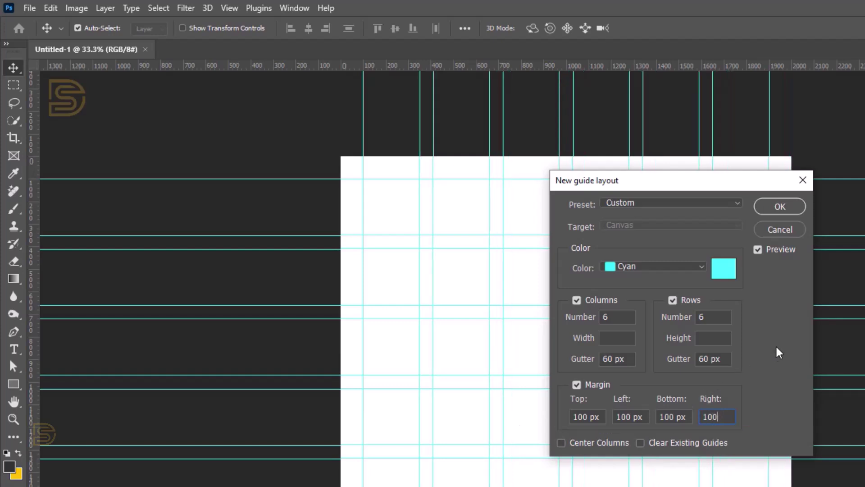
{"action": "left_click", "coordinate": [787, 208]}
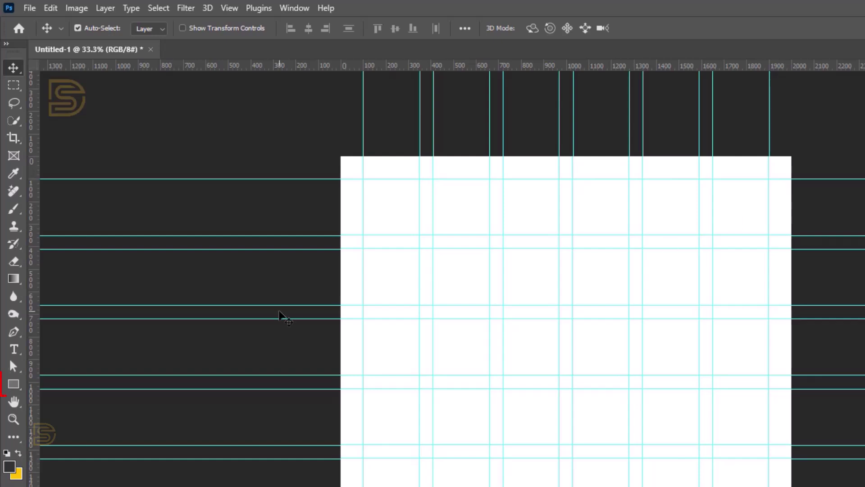
Draw a 560 × 560 px black square with the Rectangle tool over the four central grid cells, snapped to the guides.
{"action": "left_click", "coordinate": [15, 387]}
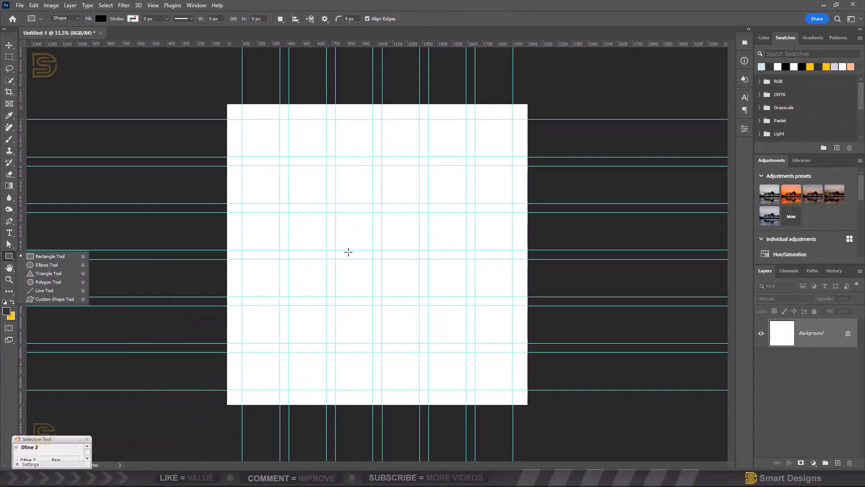
{"action": "left_click", "coordinate": [348, 252]}
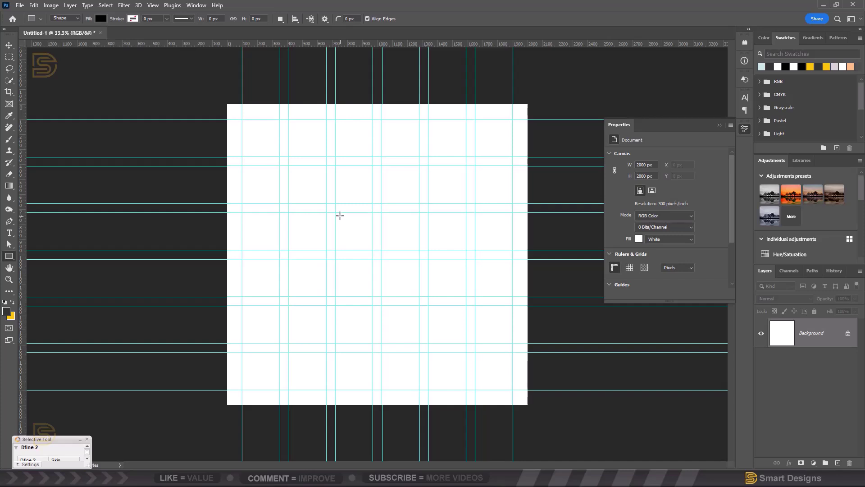
{"action": "left_click_drag", "start_coordinate": [335, 213], "coordinate": [417, 296]}
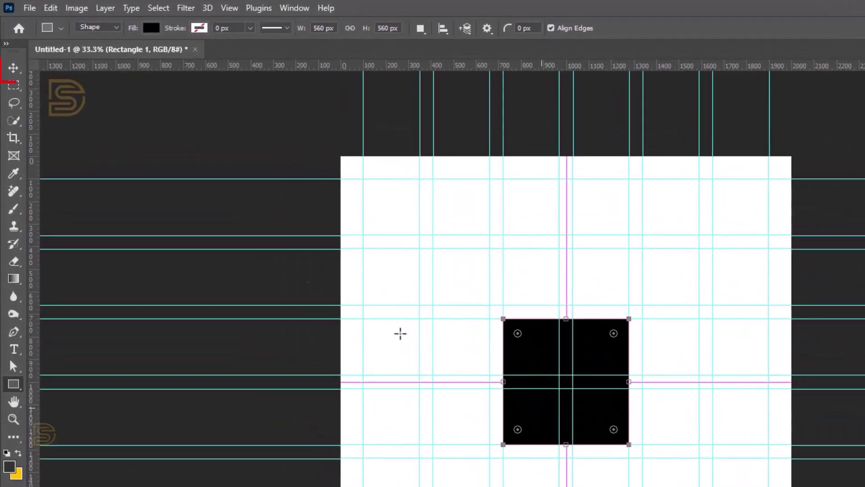
Rename the square's layer as "center box 2".
{"action": "left_click", "coordinate": [13, 68]}
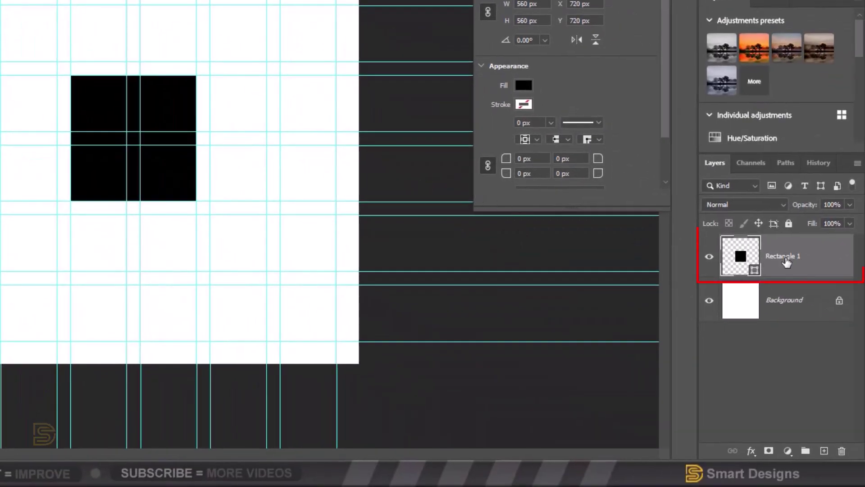
{"action": "type", "text": "center bo"}
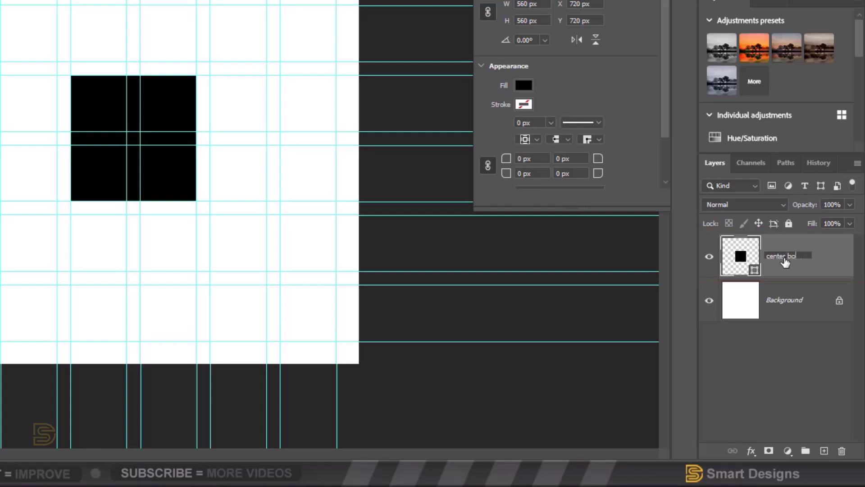
{"action": "key", "text": "Return"}
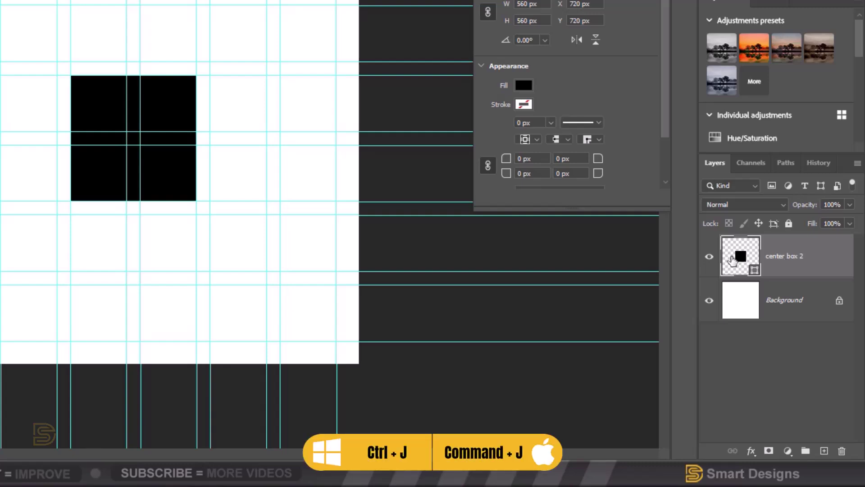
Duplicate the center box 2 layer and move the copy straight up to the top margin guide, at Y 100 px.
{"action": "key", "text": "ctrl+j"}
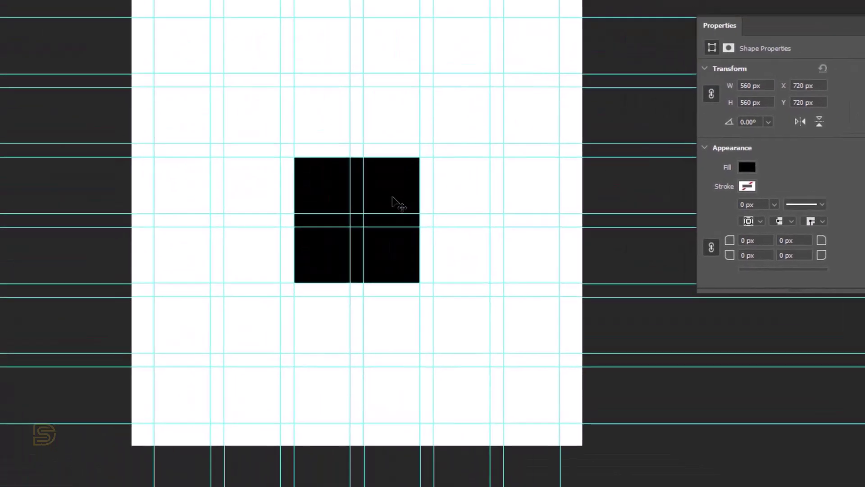
{"action": "left_click_drag", "start_coordinate": [174, 120], "coordinate": [169, 43]}
{"action": "left_click_drag", "start_coordinate": [441, 143], "coordinate": [442, 80]}
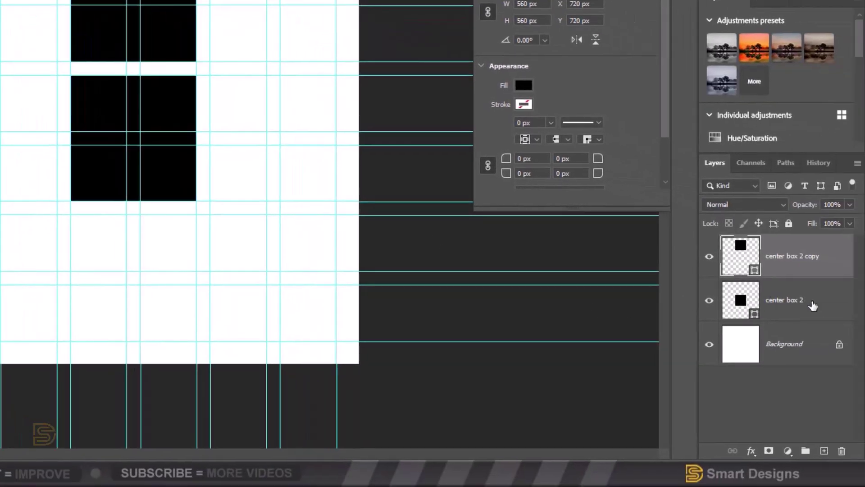
Duplicate center box 2 again and move this copy straight down to the bottom margin guide, at Y 1340 px.
{"action": "left_click", "coordinate": [813, 306]}
{"action": "key", "text": "ctrl+j"}
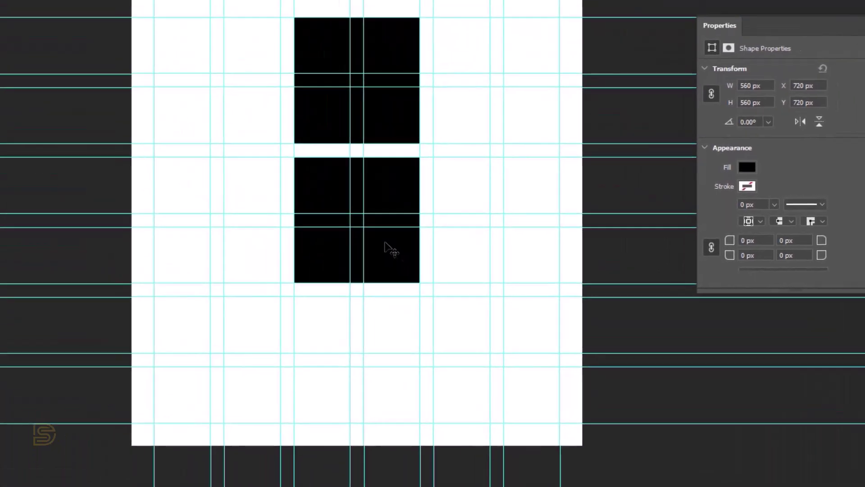
{"action": "left_click_drag", "start_coordinate": [185, 191], "coordinate": [189, 304]}
{"action": "left_click_drag", "start_coordinate": [440, 395], "coordinate": [441, 411]}
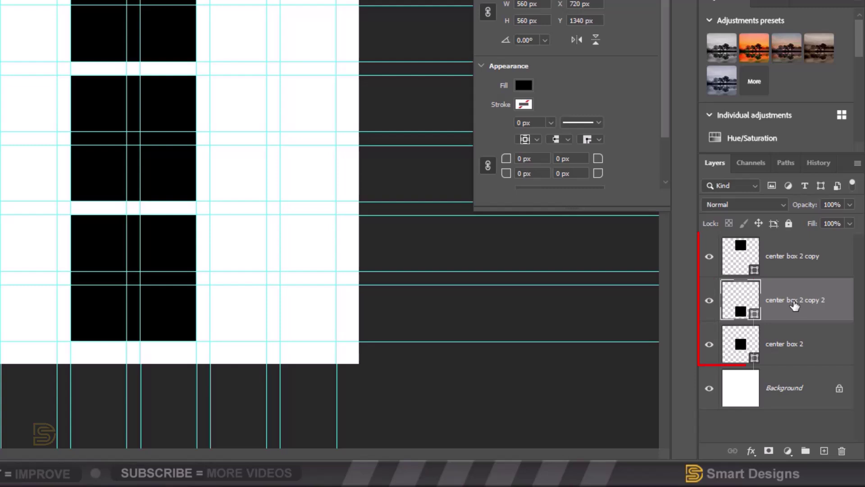
Place the lowest square's layer beneath center box 2 in the layer order and rename it "center box 1".
{"action": "left_click_drag", "start_coordinate": [795, 306], "coordinate": [798, 344]}
{"action": "double_click", "coordinate": [808, 347]}
{"action": "type", "text": "1"}
Rename the uppermost square's layer as "center box 3".
{"action": "double_click", "coordinate": [796, 256]}
{"action": "left_click_drag", "start_coordinate": [824, 256], "coordinate": [802, 256]}
{"action": "type", "text": "3"}
{"action": "key", "text": "Return"}
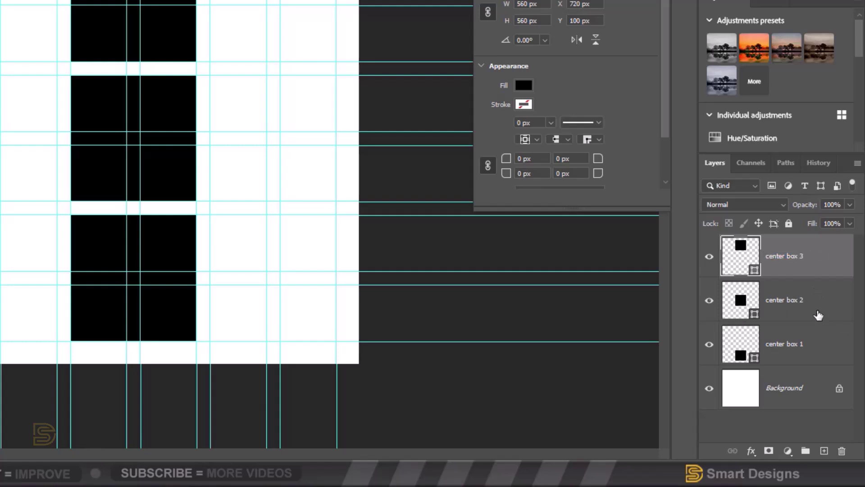
Group the three center box layers and name the group "center box".
{"action": "left_click", "coordinate": [808, 341], "text": "shift"}
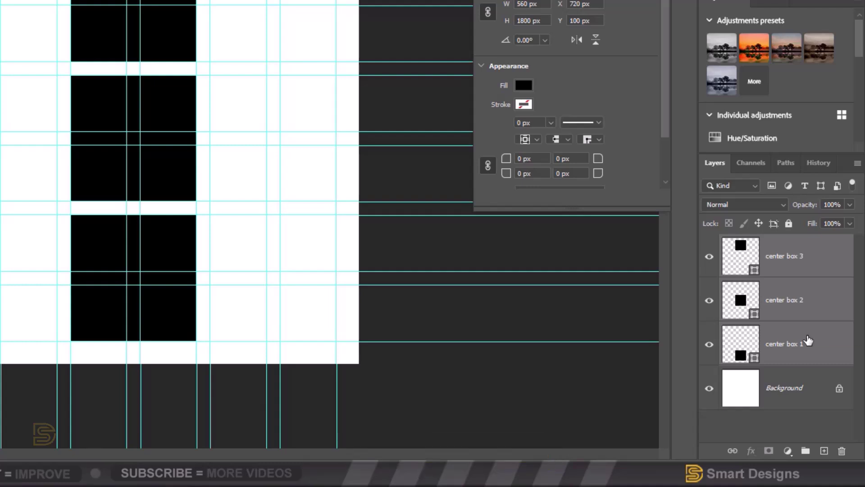
{"action": "key", "text": "ctrl+g"}
{"action": "double_click", "coordinate": [760, 243]}
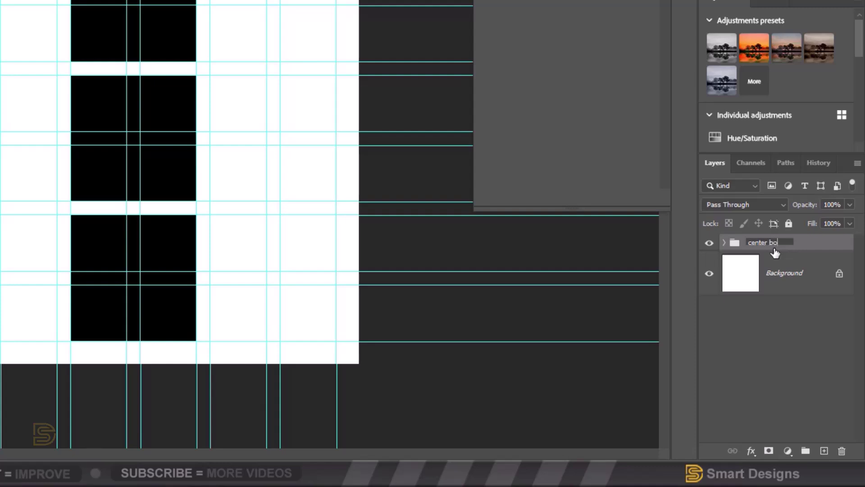
{"action": "type", "text": "center box"}
{"action": "key", "text": "Return"}
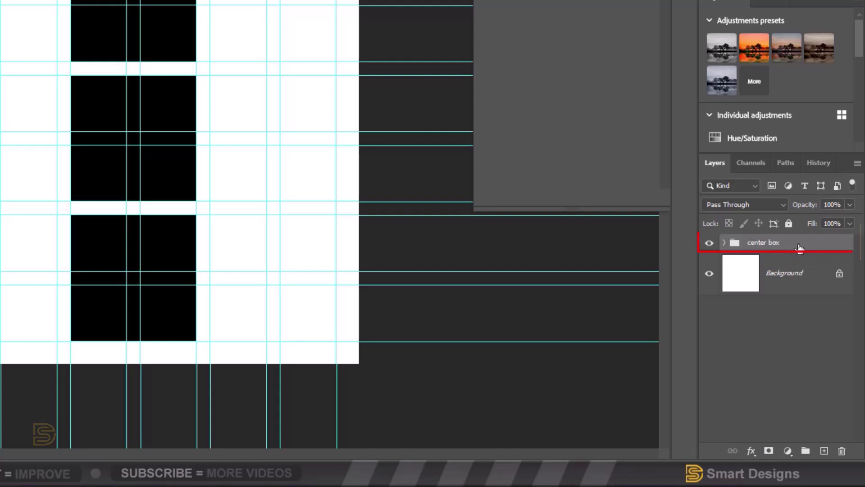
Duplicate the center box group, rename the copy "left boxs" and move it horizontally to the left margin guide, at X 100 px.
{"action": "key", "text": "ctrl+j"}
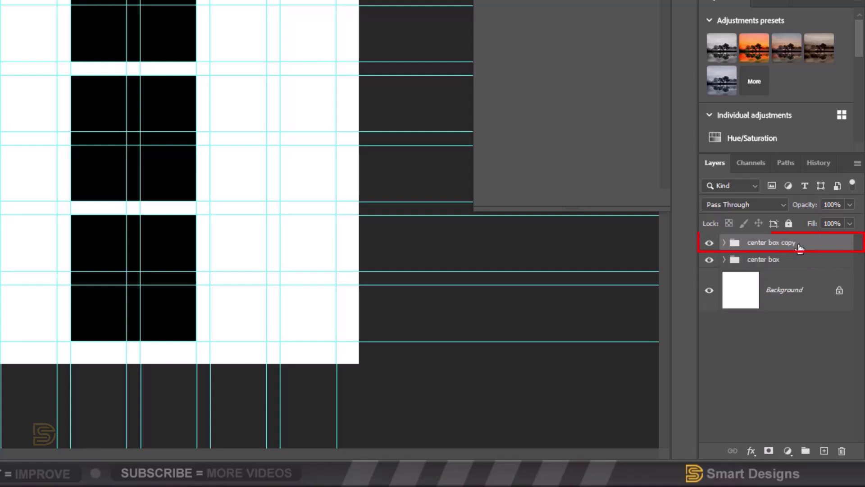
{"action": "double_click", "coordinate": [774, 244]}
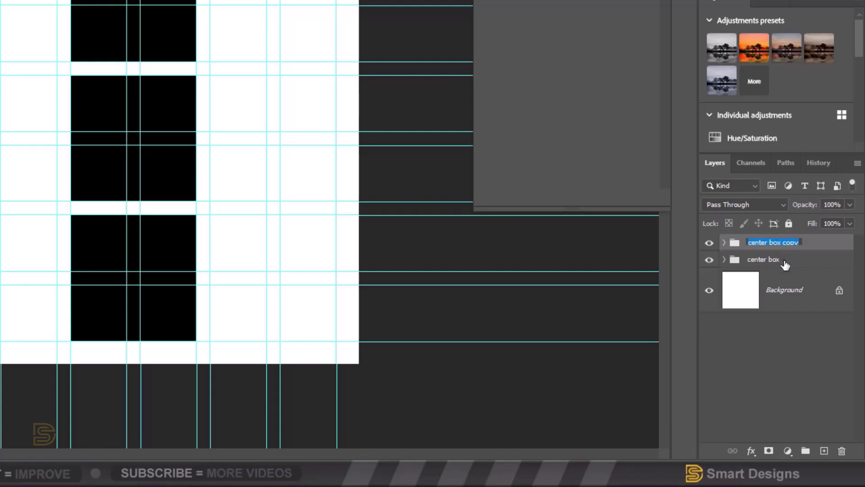
{"action": "type", "text": "left boxs"}
{"action": "key", "text": "Return"}
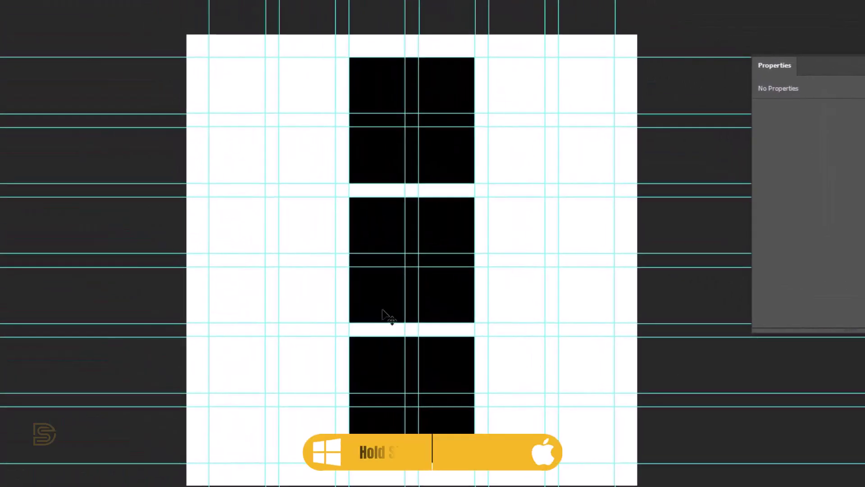
{"action": "left_click_drag", "start_coordinate": [458, 297], "coordinate": [315, 301]}
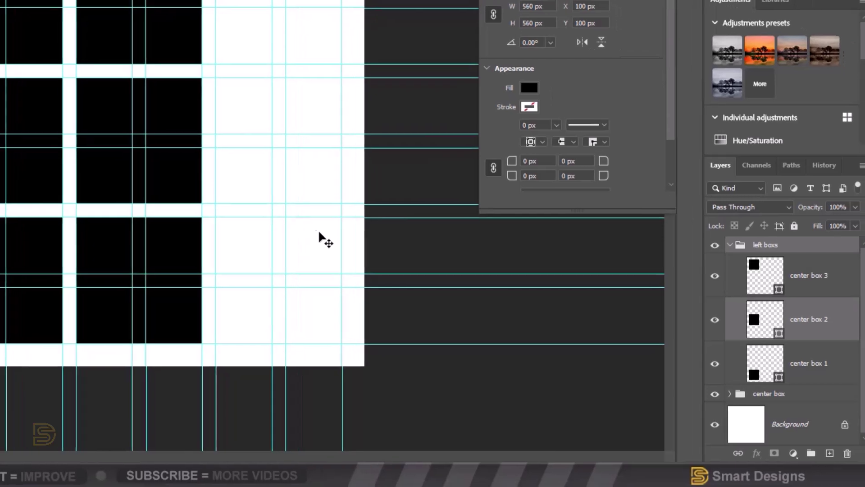
Rename the three layers in the left boxs group as "left box 3", "left box 2" and "left box 1", from uppermost to lowest.
{"action": "left_click", "coordinate": [801, 278]}
{"action": "left_click_drag", "start_coordinate": [806, 272], "coordinate": [781, 276]}
{"action": "type", "text": "left"}
{"action": "key", "text": "Return"}
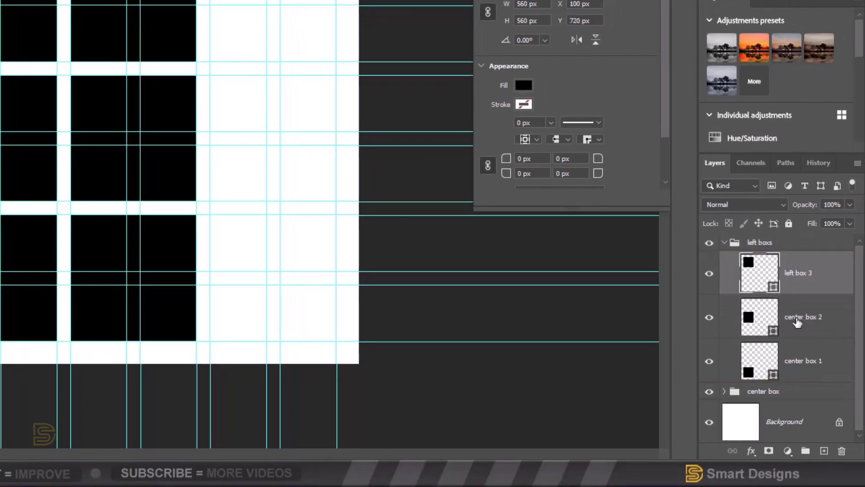
{"action": "double_click", "coordinate": [804, 317]}
{"action": "type", "text": "left"}
{"action": "key", "text": "Return"}
{"action": "double_click", "coordinate": [805, 360]}
{"action": "left_click_drag", "start_coordinate": [806, 361], "coordinate": [783, 362]}
{"action": "type", "text": "left"}
{"action": "key", "text": "Return"}
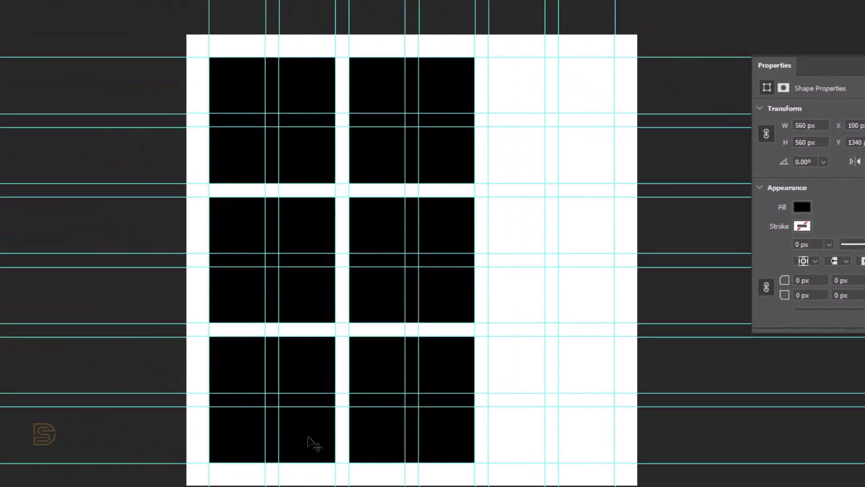
Shrink left box 1 from its upper edge to 250 px high and move left box 2 straight down 310 px.
{"action": "key", "text": "ctrl+t"}
{"action": "left_click_drag", "start_coordinate": [271, 337], "coordinate": [271, 405]}
{"action": "key", "text": "Return"}
{"action": "left_click_drag", "start_coordinate": [299, 296], "coordinate": [294, 361]}
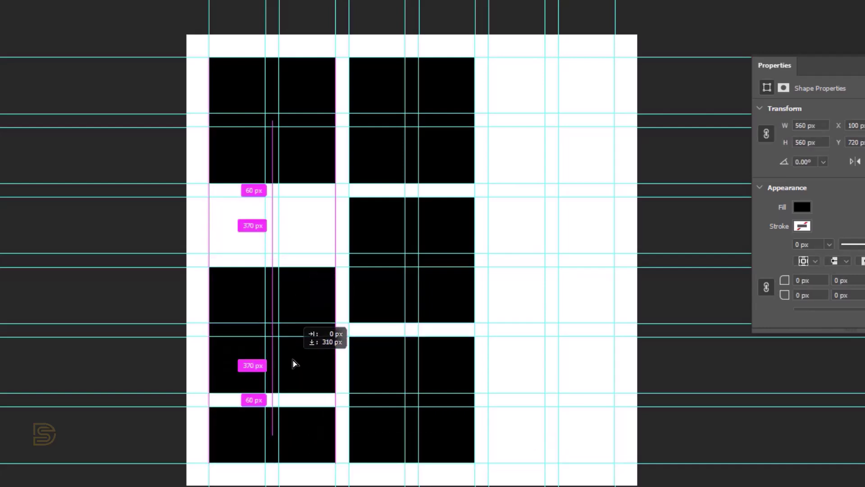
Extend left box 3 downward to the guide above left box 2, making it 870 px high.
{"action": "left_click", "coordinate": [290, 176]}
{"action": "key", "text": "ctrl+t"}
{"action": "left_click_drag", "start_coordinate": [272, 184], "coordinate": [273, 253]}
{"action": "key", "text": "Return"}
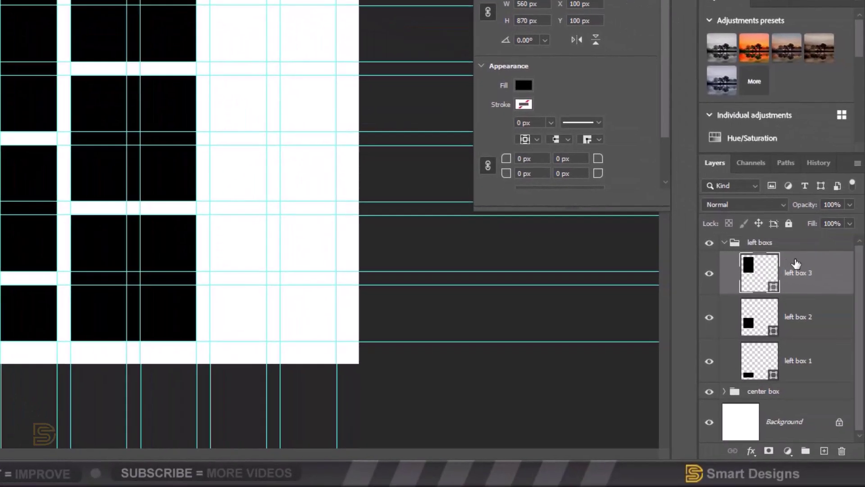
Collapse the left boxs group, duplicate it and rename the copy "right boxs".
{"action": "left_click", "coordinate": [744, 245]}
{"action": "left_click", "coordinate": [724, 243]}
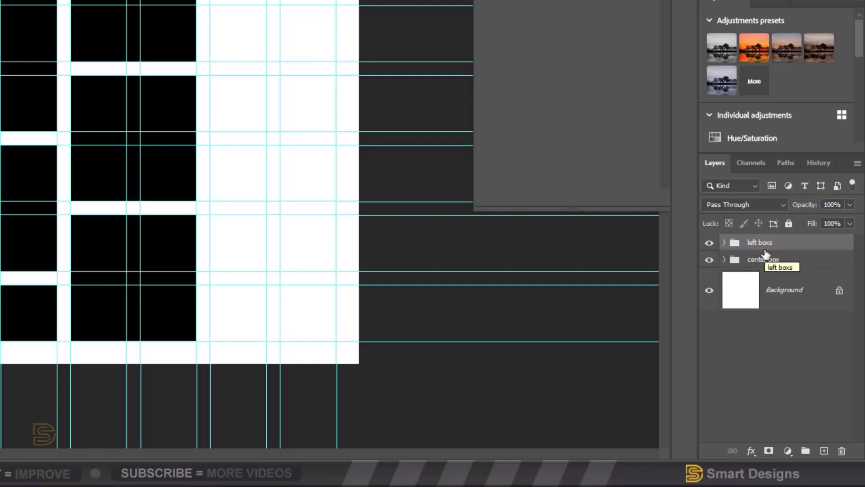
{"action": "key", "text": "ctrl+j"}
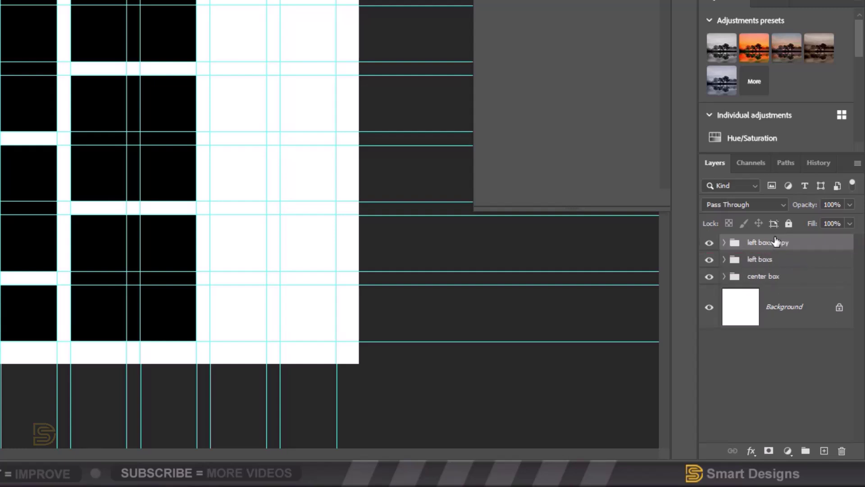
{"action": "double_click", "coordinate": [759, 243]}
{"action": "type", "text": "right"}
{"action": "double_click", "coordinate": [784, 242]}
{"action": "key", "text": "BackSpace"}
{"action": "key", "text": "Return"}
Rename the three layers in the right boxs group as "right box 3", "right box 2" and "right box 1", from uppermost to lowest.
{"action": "left_click", "coordinate": [724, 242]}
{"action": "double_click", "coordinate": [787, 273]}
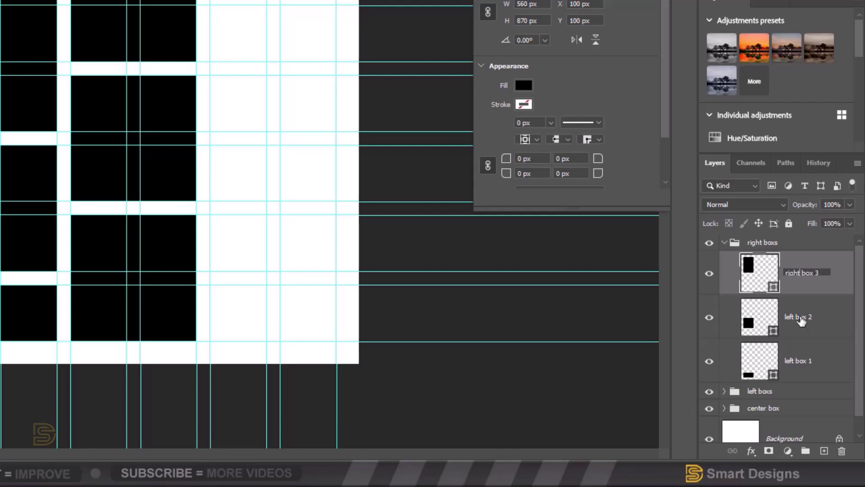
{"action": "double_click", "coordinate": [795, 317]}
{"action": "double_click", "coordinate": [797, 361]}
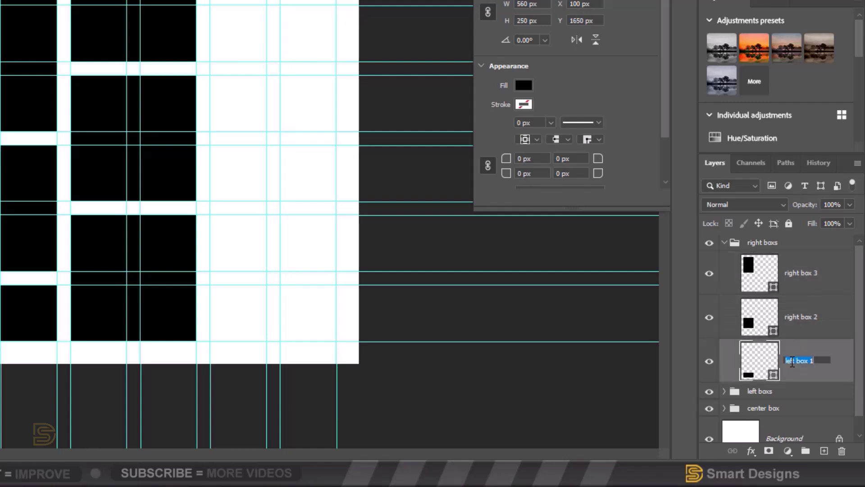
{"action": "key", "text": "Return"}
Collapse the right boxs group and move it horizontally to form a third column beside the center boxes.
{"action": "left_click", "coordinate": [790, 251]}
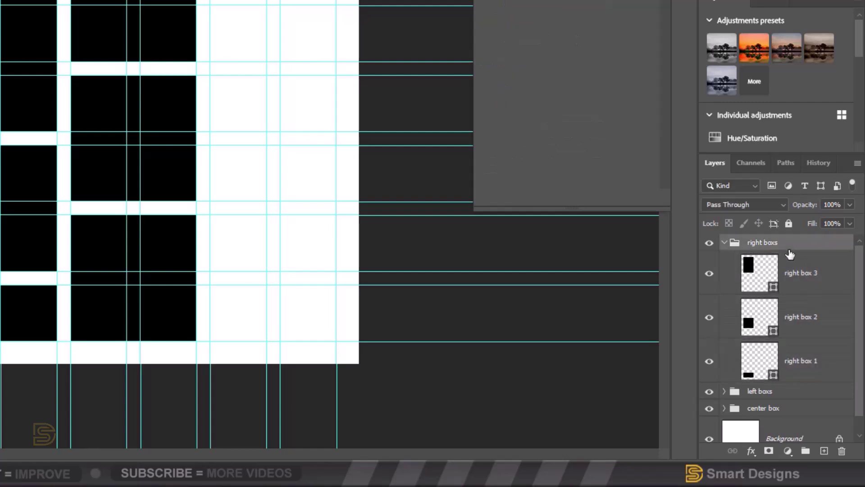
{"action": "left_click", "coordinate": [725, 243]}
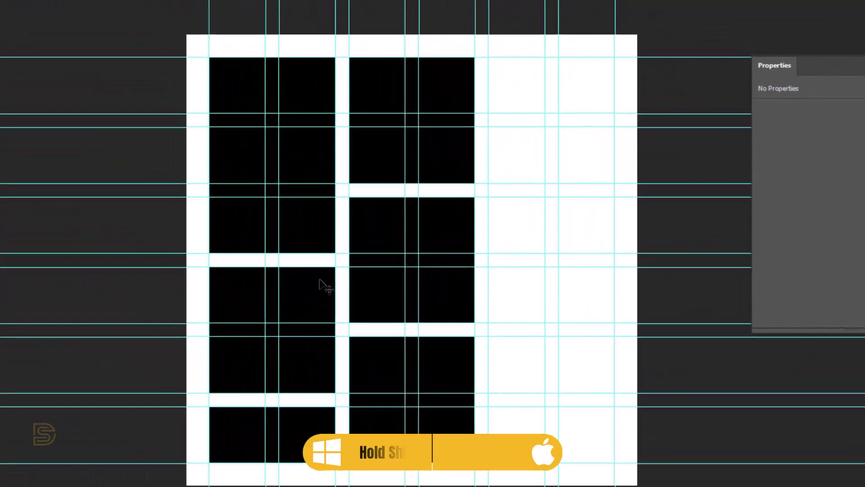
{"action": "left_click_drag", "start_coordinate": [299, 295], "coordinate": [582, 296]}
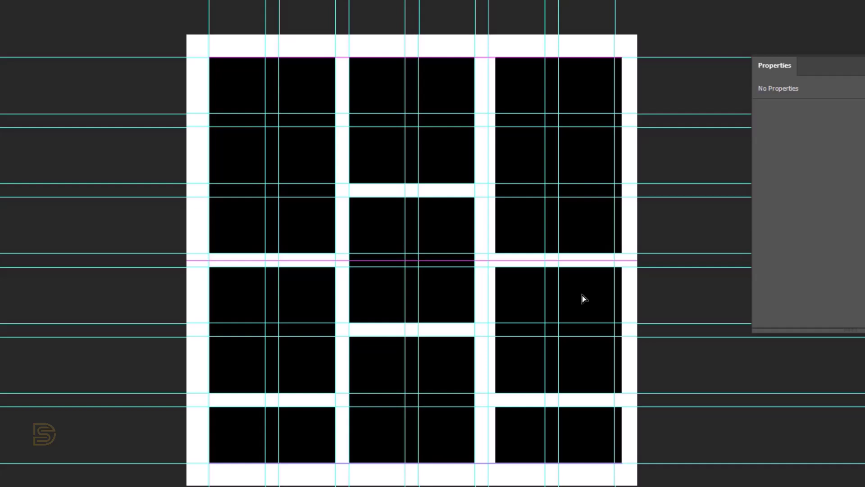
Flip the right boxs group vertically and hide the guides.
{"action": "key", "text": "ctrl+t"}
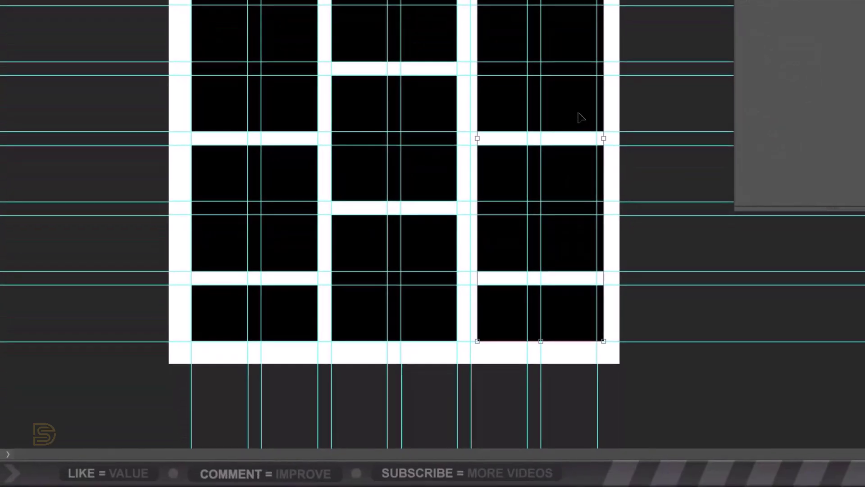
{"action": "right_click", "coordinate": [579, 116]}
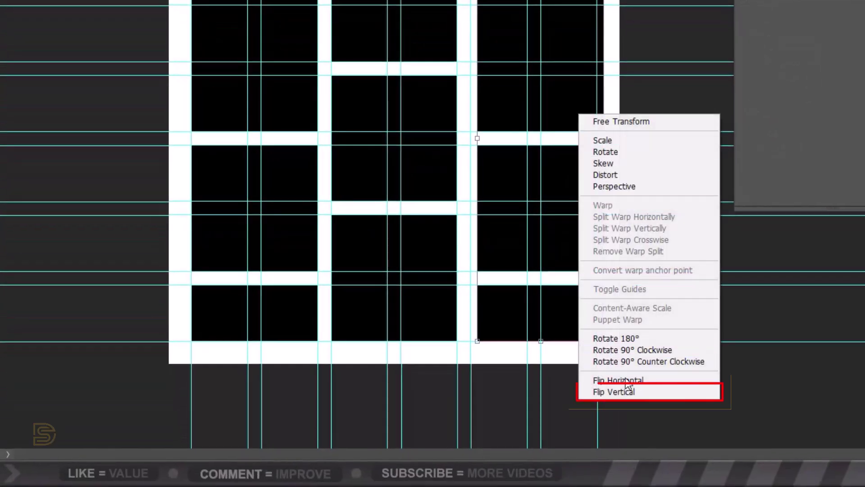
{"action": "left_click", "coordinate": [623, 391]}
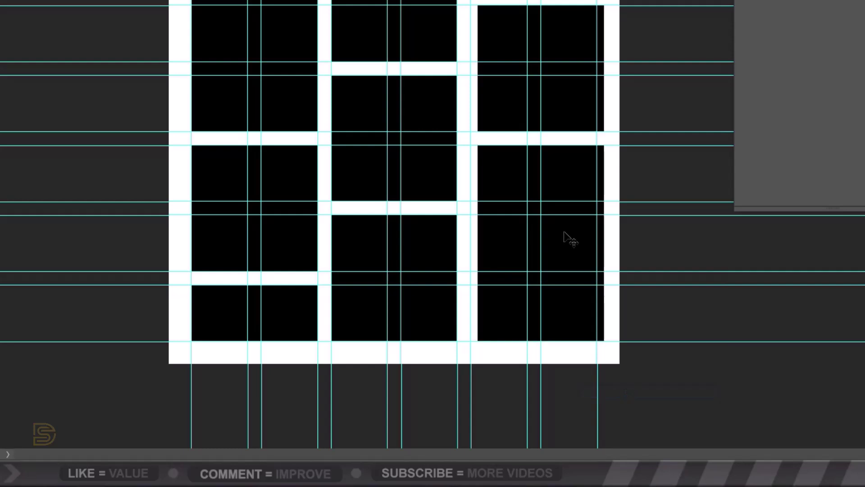
{"action": "key", "text": "ctrl+semicolon"}
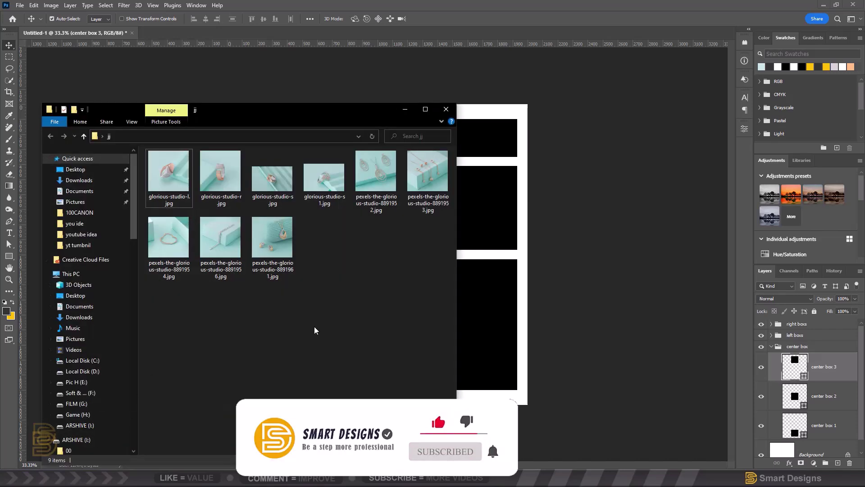
Place the images pexels-the-glorious-studio-8891952, 8891953 and 8891961 from the jj folder above center box 3.
{"action": "left_click", "coordinate": [279, 253]}
{"action": "left_click", "coordinate": [382, 186], "text": "ctrl"}
{"action": "left_click", "coordinate": [436, 182], "text": "ctrl"}
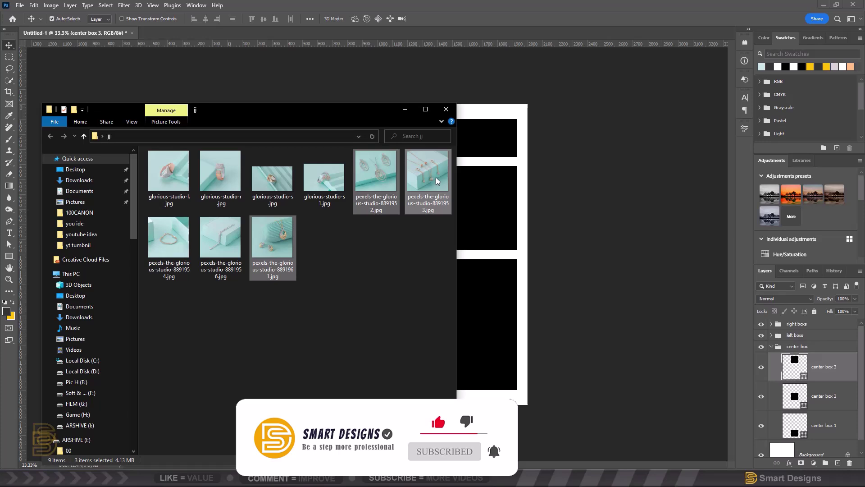
{"action": "left_click_drag", "start_coordinate": [439, 182], "coordinate": [468, 302]}
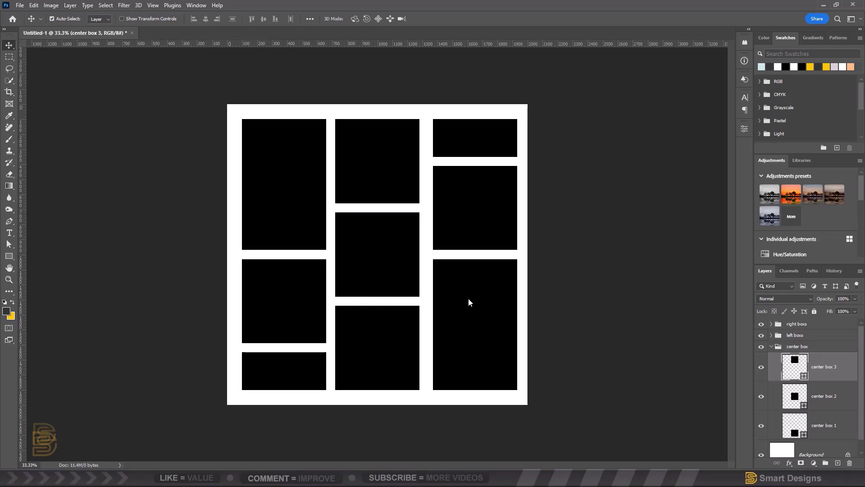
{"action": "key", "text": "Return"}
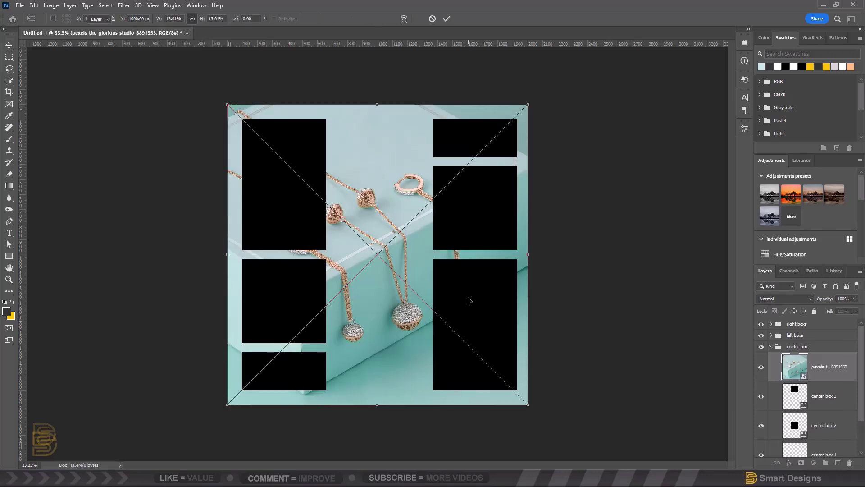
{"action": "key", "text": "Return"}
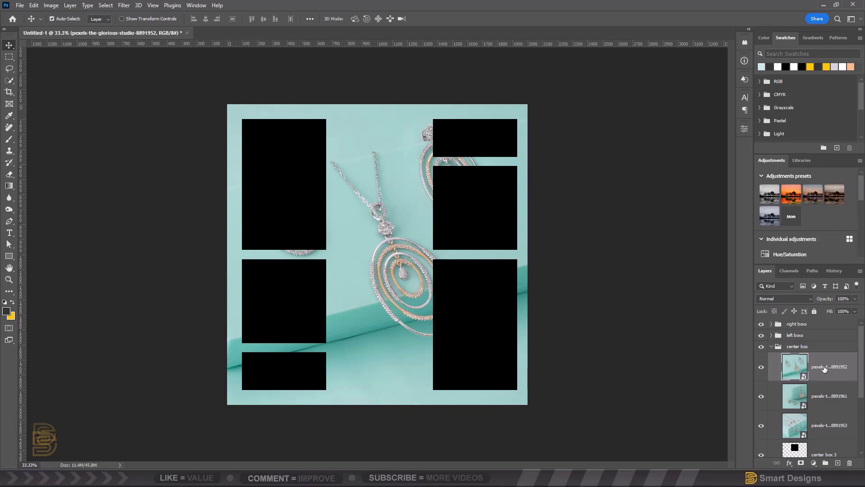
Reorder the placed images so 8891953 sits directly above center box 1 and 8891961 directly above center box 2.
{"action": "scroll", "coordinate": [826, 376], "scroll_direction": "down", "scroll_amount": 2}
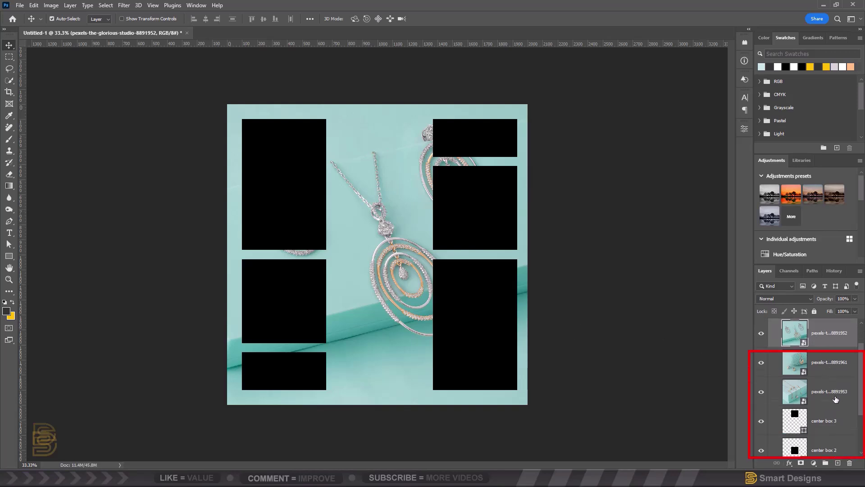
{"action": "left_click_drag", "start_coordinate": [830, 395], "coordinate": [825, 457]}
{"action": "left_click_drag", "start_coordinate": [831, 353], "coordinate": [835, 391]}
{"action": "scroll", "coordinate": [834, 391], "scroll_direction": "up", "scroll_amount": 1}
{"action": "scroll", "coordinate": [833, 391], "scroll_direction": "down", "scroll_amount": 2}
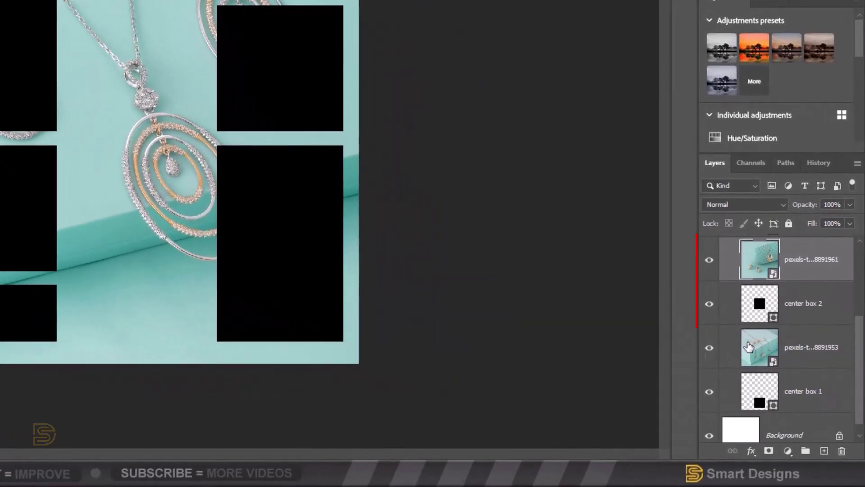
Clip image 8891953 to center box 1, 8891961 to center box 2 and 8891952 to center box 3.
{"action": "left_click", "coordinate": [762, 364], "text": "alt"}
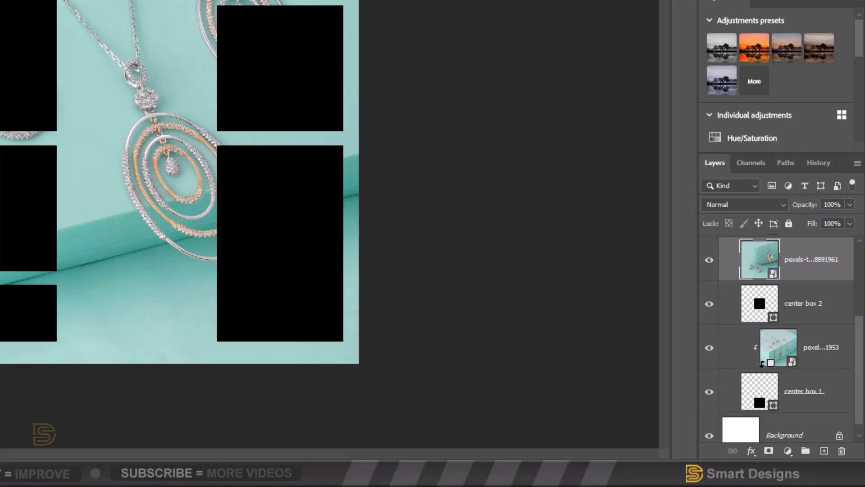
{"action": "scroll", "coordinate": [763, 366], "scroll_direction": "up", "scroll_amount": 1}
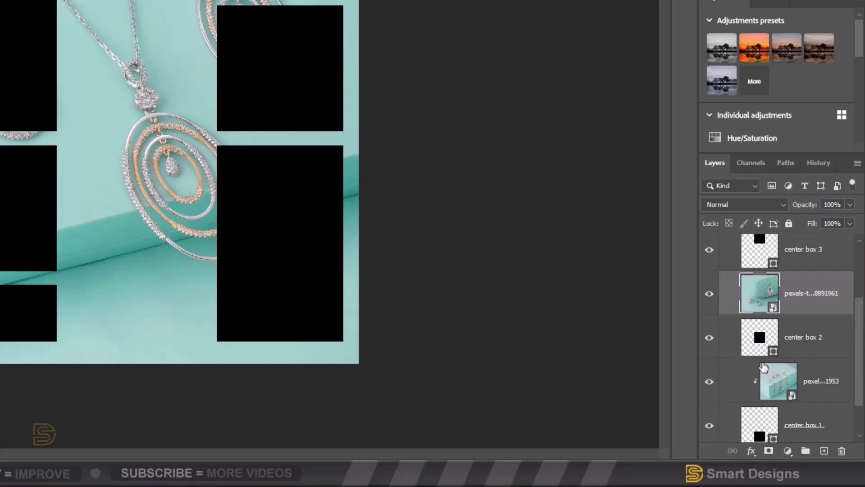
{"action": "left_click", "coordinate": [763, 310], "text": "alt"}
{"action": "scroll", "coordinate": [766, 323], "scroll_direction": "up", "scroll_amount": 2}
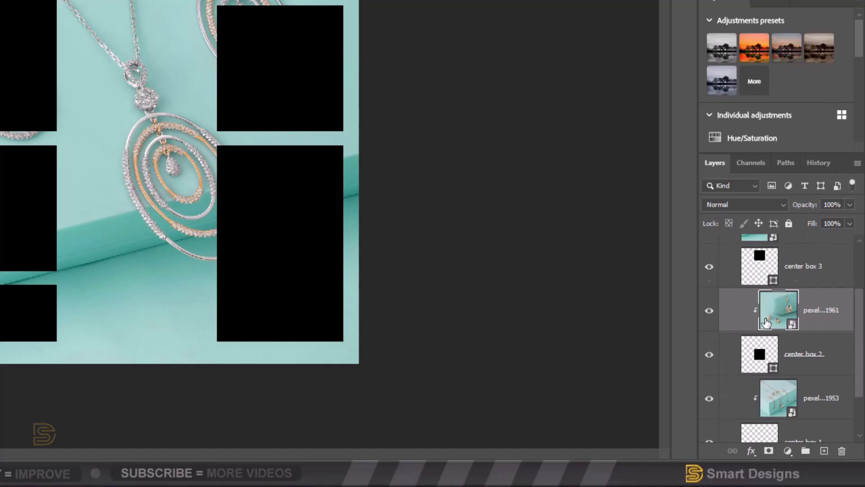
{"action": "left_click", "coordinate": [764, 308], "text": "alt"}
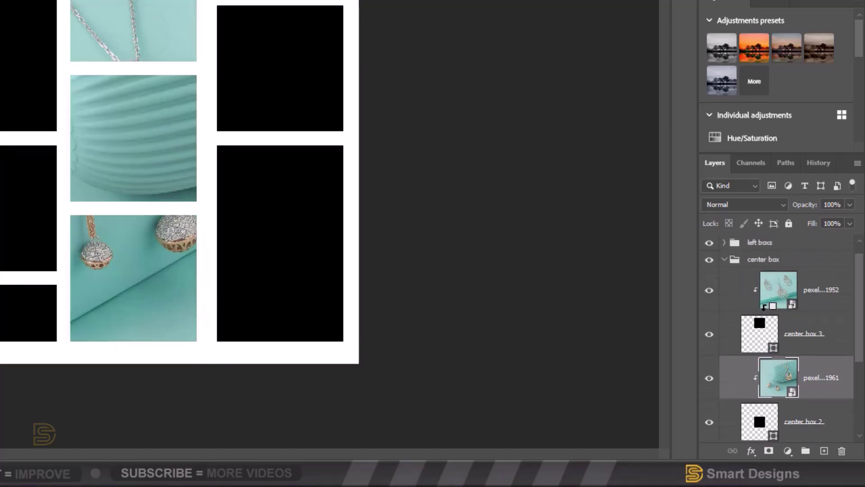
Scale down image 8891952 and position it so both earrings and the pendant fit inside center box 3.
{"action": "left_click", "coordinate": [785, 295]}
{"action": "key", "text": "ctrl+t"}
{"action": "left_click_drag", "start_coordinate": [671, 15], "coordinate": [373, 331]}
{"action": "left_click_drag", "start_coordinate": [346, 381], "coordinate": [495, 91]}
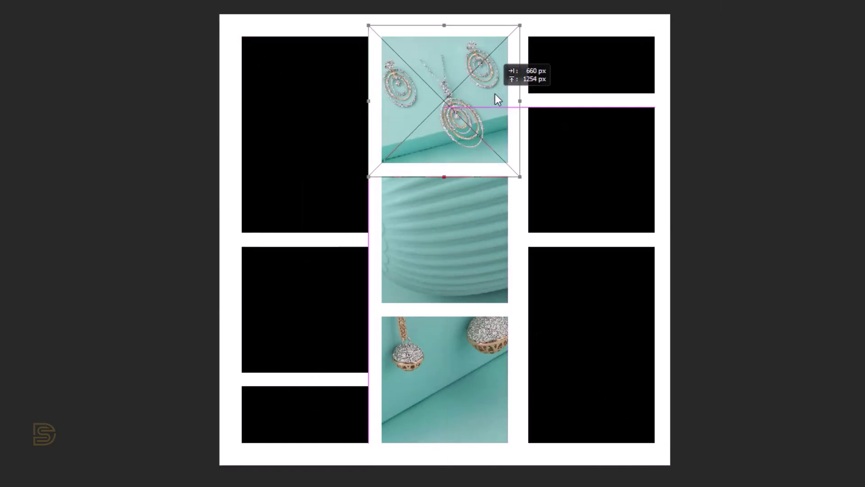
{"action": "left_click_drag", "start_coordinate": [520, 25], "coordinate": [512, 33]}
{"action": "left_click_drag", "start_coordinate": [369, 176], "coordinate": [379, 168]}
{"action": "key", "text": "Return"}
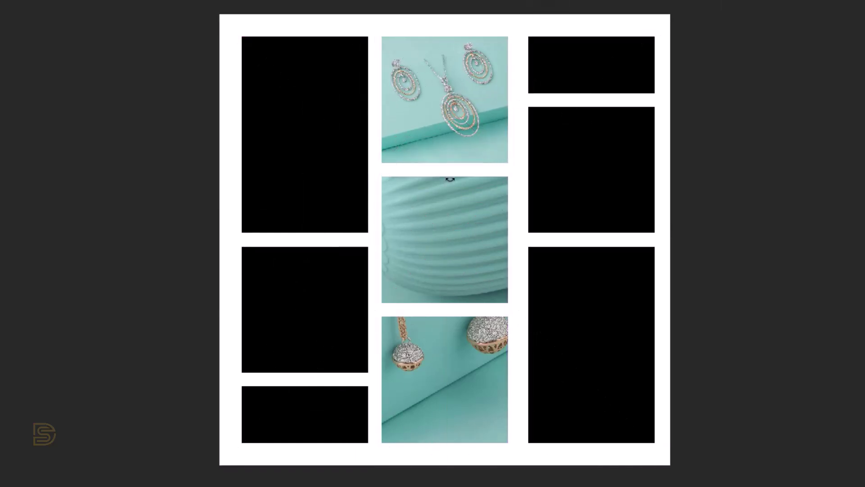
Scale down image 8891961 so the necklace and earrings fit inside center box 2.
{"action": "left_click", "coordinate": [465, 240], "text": "ctrl"}
{"action": "key", "text": "ctrl+t"}
{"action": "left_click_drag", "start_coordinate": [671, 464], "coordinate": [521, 293]}
{"action": "key", "text": "Return"}
Scale down image 8891953 and position it so the necklaces fit inside center box 1.
{"action": "left_click", "coordinate": [486, 390], "text": "ctrl"}
{"action": "key", "text": "ctrl+t"}
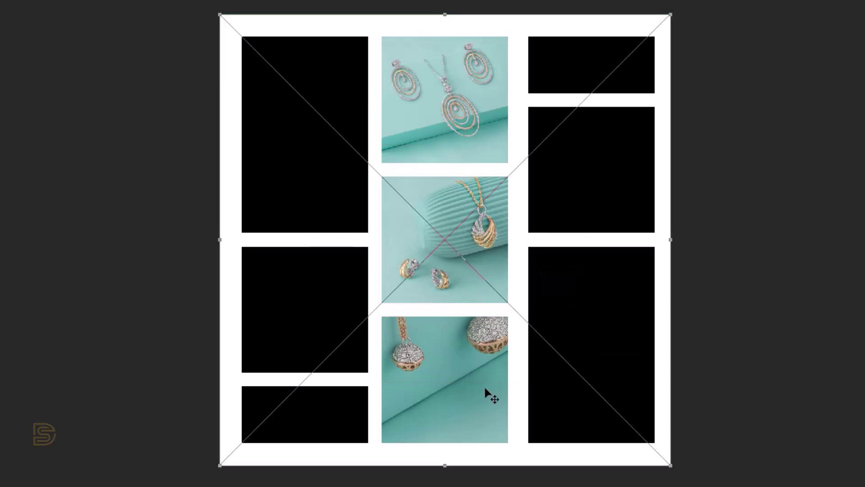
{"action": "left_click_drag", "start_coordinate": [670, 15], "coordinate": [486, 198]}
{"action": "left_click_drag", "start_coordinate": [219, 199], "coordinate": [337, 318]}
{"action": "left_click_drag", "start_coordinate": [401, 363], "coordinate": [437, 345]}
{"action": "key", "text": "Return"}
Place the images glorious-studio-l, glorious-studio-s1 and pexels-the-glorious-studio-8891954 above left box 3 in the expanded left boxs group.
{"action": "left_click", "coordinate": [772, 346]}
{"action": "left_click", "coordinate": [786, 335]}
{"action": "left_click", "coordinate": [772, 335]}
{"action": "left_click", "coordinate": [826, 360]}
{"action": "key", "text": "alt+Tab"}
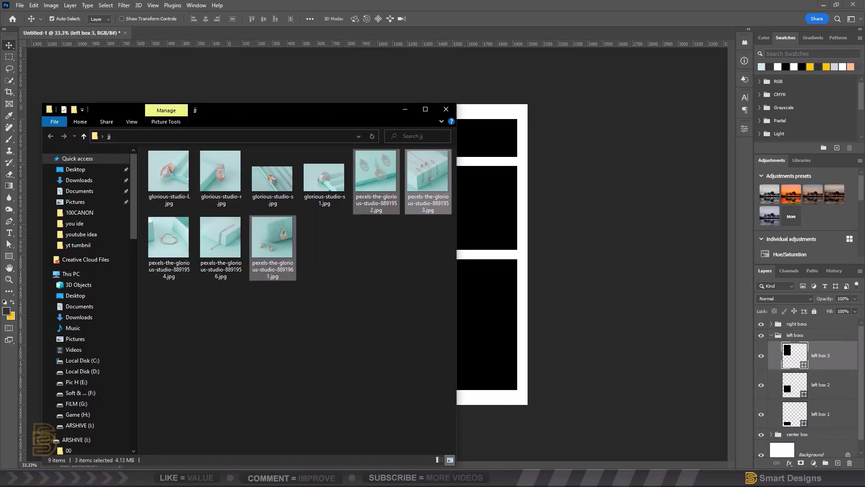
{"action": "left_click", "coordinate": [317, 187]}
{"action": "left_click", "coordinate": [173, 178], "text": "ctrl"}
{"action": "left_click", "coordinate": [177, 238], "text": "ctrl"}
{"action": "left_click_drag", "start_coordinate": [345, 109], "coordinate": [398, 347]}
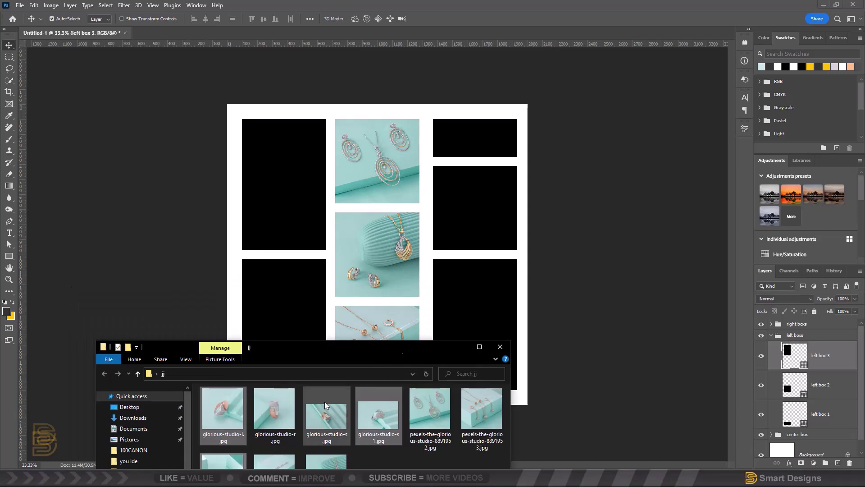
{"action": "left_click_drag", "start_coordinate": [223, 409], "coordinate": [323, 207]}
{"action": "key", "text": "Return"}
{"action": "key", "text": "Return"}
{"action": "key", "text": "Return"}
Reorder the placed images so glorious-studio-s1 sits directly above left box 1 and 8891954 directly above left box 2.
{"action": "scroll", "coordinate": [837, 373], "scroll_direction": "down", "scroll_amount": 2}
{"action": "left_click_drag", "start_coordinate": [831, 358], "coordinate": [828, 451]}
{"action": "scroll", "coordinate": [826, 360], "scroll_direction": "up", "scroll_amount": 1}
{"action": "left_click_drag", "start_coordinate": [827, 333], "coordinate": [824, 403]}
Clip image glorious-studio-s1 to left box 1, 8891954 to left box 2 and glorious-studio-l to left box 3.
{"action": "scroll", "coordinate": [823, 393], "scroll_direction": "down", "scroll_amount": 3}
{"action": "left_click", "coordinate": [797, 430], "text": "alt"}
{"action": "left_click", "coordinate": [796, 372], "text": "alt"}
{"action": "scroll", "coordinate": [798, 372], "scroll_direction": "up", "scroll_amount": 5}
{"action": "left_click", "coordinate": [806, 370], "text": "alt"}
Scale down image glorious-studio-s1 and position it so the ring shows inside left box 1.
{"action": "scroll", "coordinate": [808, 387], "scroll_direction": "down", "scroll_amount": 5}
{"action": "left_click", "coordinate": [808, 419]}
{"action": "key", "text": "ctrl+t"}
{"action": "left_click_drag", "start_coordinate": [402, 253], "coordinate": [392, 296]}
{"action": "left_click_drag", "start_coordinate": [517, 194], "coordinate": [329, 324]}
{"action": "key", "text": "Return"}
Scale down image 8891954 and position it so the bracelet fits inside left box 2.
{"action": "left_click", "coordinate": [808, 359]}
{"action": "key", "text": "ctrl+t"}
{"action": "left_click_drag", "start_coordinate": [527, 104], "coordinate": [334, 298]}
{"action": "left_click_drag", "start_coordinate": [297, 320], "coordinate": [299, 272]}
{"action": "key", "text": "Return"}
Scale down image glorious-studio-l and position it so the ring fits inside left box 3.
{"action": "scroll", "coordinate": [808, 351], "scroll_direction": "up", "scroll_amount": 1}
{"action": "left_click", "coordinate": [809, 333]}
{"action": "key", "text": "ctrl+t"}
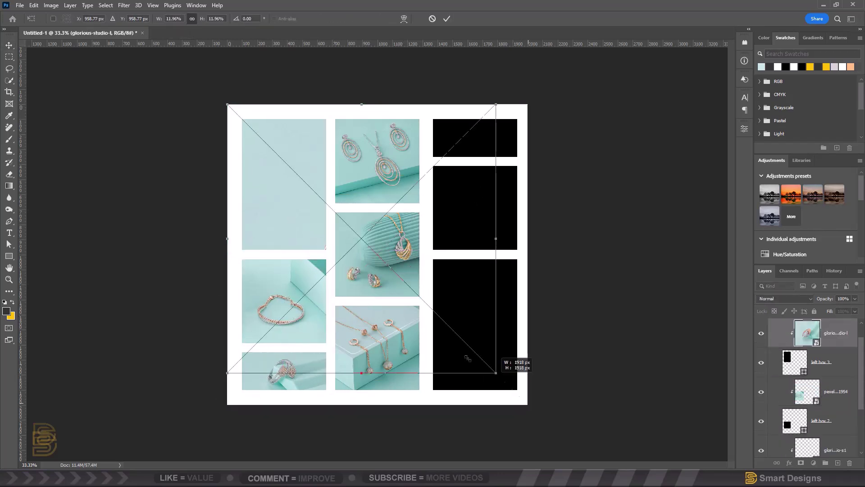
{"action": "left_click_drag", "start_coordinate": [527, 404], "coordinate": [374, 251]}
{"action": "left_click_drag", "start_coordinate": [310, 231], "coordinate": [291, 240]}
{"action": "key", "text": "Return"}
Place images glorious-studio-r, glorious-studio-s and the one ending in 1956 from the jj folder above right box 3 in the right boxs group.
{"action": "scroll", "coordinate": [802, 352], "scroll_direction": "up", "scroll_amount": 2}
{"action": "left_click", "coordinate": [772, 336]}
{"action": "left_click", "coordinate": [771, 324]}
{"action": "left_click", "coordinate": [824, 353]}
{"action": "key", "text": "alt+Tab"}
{"action": "left_click", "coordinate": [208, 298]}
{"action": "left_click_drag", "start_coordinate": [353, 351], "coordinate": [675, 162]}
{"action": "left_click", "coordinate": [620, 290], "text": "ctrl"}
{"action": "left_click", "coordinate": [658, 221], "text": "ctrl"}
{"action": "left_click_drag", "start_coordinate": [658, 221], "coordinate": [458, 135]}
{"action": "key", "text": "Return"}
{"action": "key", "text": "Return"}
{"action": "key", "text": "Return"}
Reorder the placed images so glorious-studio-s sits directly above right box 1 and the one ending in 1956 directly above right box 2.
{"action": "scroll", "coordinate": [825, 361], "scroll_direction": "down", "scroll_amount": 2}
{"action": "left_click_drag", "start_coordinate": [825, 361], "coordinate": [827, 426]}
{"action": "scroll", "coordinate": [829, 361], "scroll_direction": "up", "scroll_amount": 1}
{"action": "left_click_drag", "start_coordinate": [829, 352], "coordinate": [830, 386]}
Clip image glorious-studio-s to right box 1, the one ending in 1956 to right box 2 and glorious-studio-r to right box 3.
{"action": "left_click", "coordinate": [800, 420], "text": "alt"}
{"action": "left_click", "coordinate": [799, 362], "text": "alt"}
{"action": "scroll", "coordinate": [800, 360], "scroll_direction": "up", "scroll_amount": 5}
{"action": "left_click", "coordinate": [800, 359], "text": "alt"}
Scale down image glorious-studio-s and position it so the ring shows inside right box 1.
{"action": "scroll", "coordinate": [802, 365], "scroll_direction": "down", "scroll_amount": 7}
{"action": "left_click", "coordinate": [811, 382]}
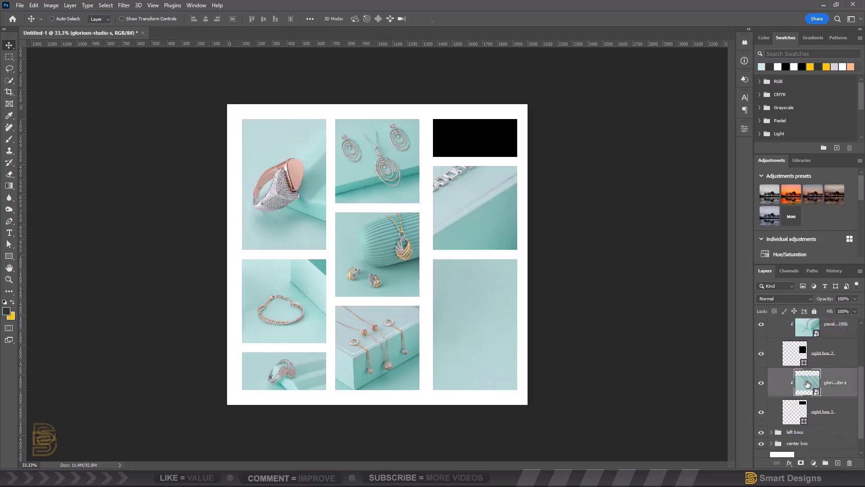
{"action": "key", "text": "ctrl+t"}
{"action": "left_click_drag", "start_coordinate": [227, 162], "coordinate": [414, 277]}
{"action": "left_click_drag", "start_coordinate": [477, 274], "coordinate": [488, 127]}
{"action": "key", "text": "Return"}
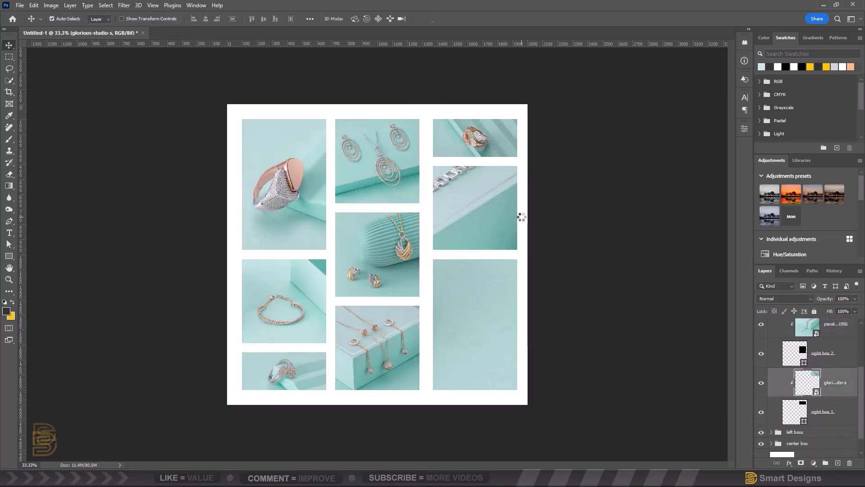
Scale down the image ending in 1956 and position it so the bracelet fits inside right box 2.
{"action": "left_click", "coordinate": [830, 325]}
{"action": "key", "text": "ctrl+t"}
{"action": "left_click_drag", "start_coordinate": [229, 105], "coordinate": [414, 291]}
{"action": "key", "text": "ctrl+z"}
{"action": "left_click_drag", "start_coordinate": [469, 316], "coordinate": [469, 175]}
{"action": "key", "text": "Return"}
Scale down image glorious-studio-r and position it so the ring fits inside right box 3.
{"action": "left_click", "coordinate": [477, 344]}
{"action": "key", "text": "ctrl+t"}
{"action": "left_click_drag", "start_coordinate": [229, 105], "coordinate": [411, 288]}
{"action": "left_click_drag", "start_coordinate": [476, 345], "coordinate": [477, 317]}
{"action": "left_click_drag", "start_coordinate": [530, 377], "coordinate": [563, 410]}
{"action": "left_click_drag", "start_coordinate": [502, 356], "coordinate": [491, 347]}
{"action": "key", "text": "Return"}
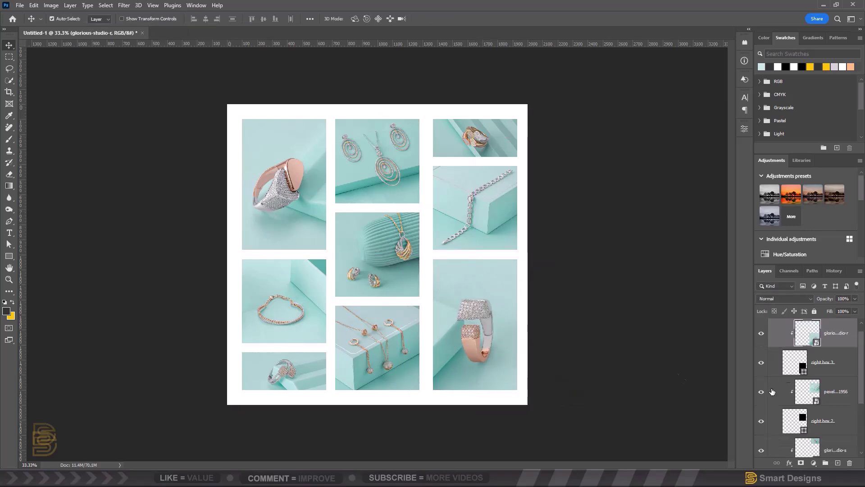
Add a solid color fill layer directly above the Background, sampling a tone from the bracelet photo and lightening it to #cbe7e8.
{"action": "scroll", "coordinate": [798, 352], "scroll_direction": "up", "scroll_amount": 3}
{"action": "left_click", "coordinate": [771, 324]}
{"action": "left_click", "coordinate": [807, 405]}
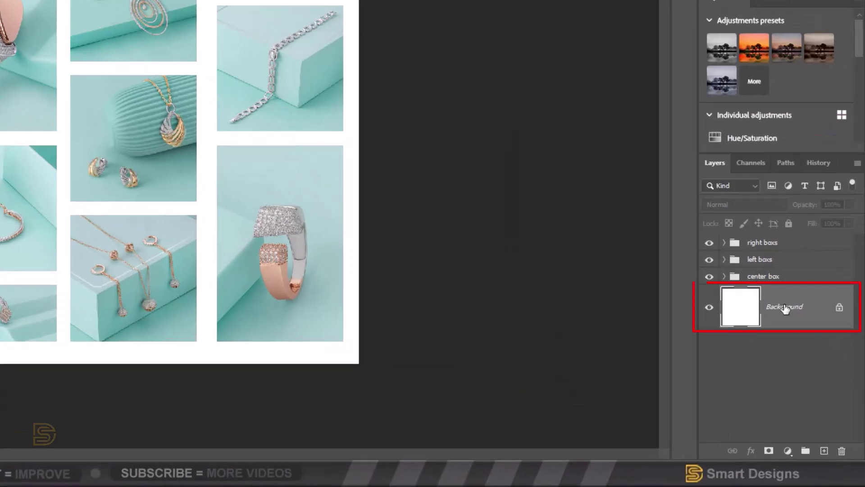
{"action": "left_click", "coordinate": [788, 450]}
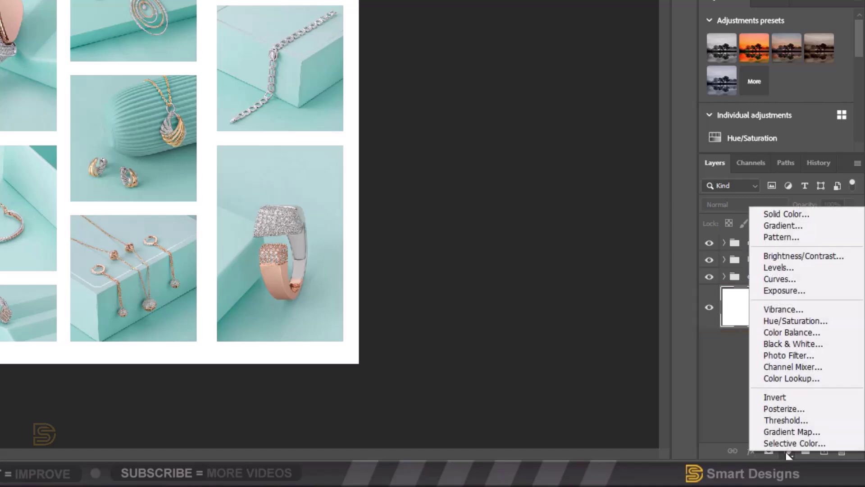
{"action": "left_click", "coordinate": [798, 215]}
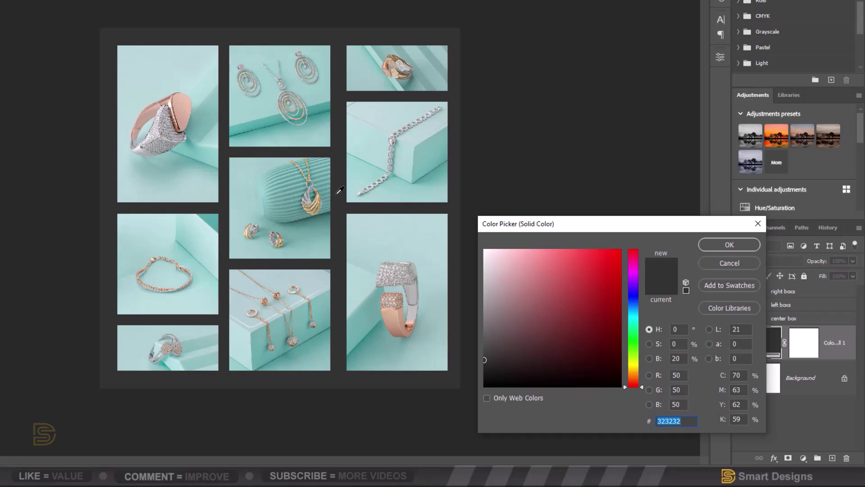
{"action": "left_click", "coordinate": [415, 134]}
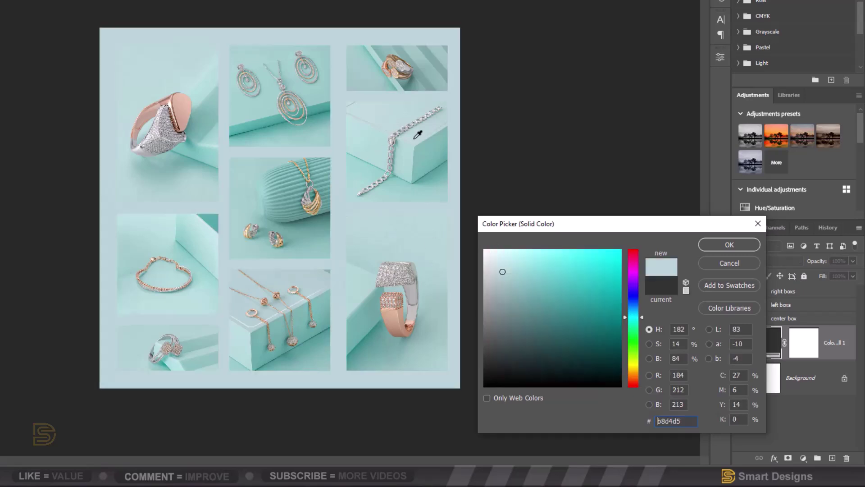
{"action": "left_click_drag", "start_coordinate": [502, 273], "coordinate": [495, 260]}
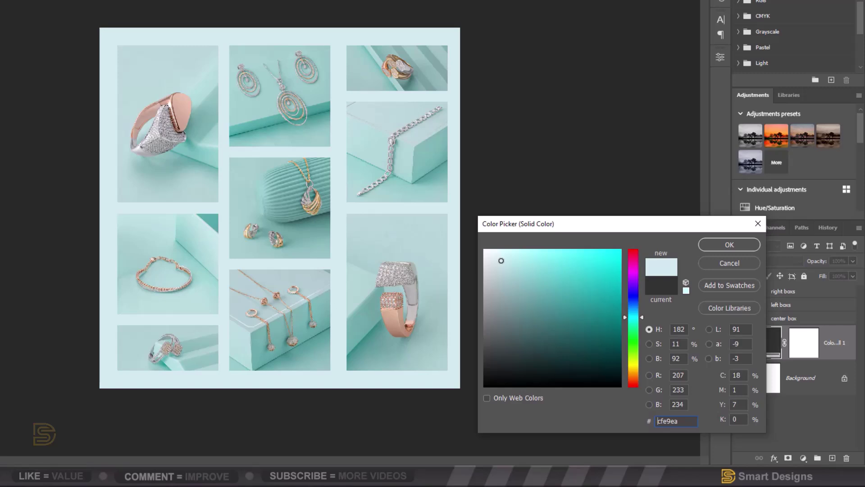
{"action": "left_click_drag", "start_coordinate": [501, 260], "coordinate": [500, 261]}
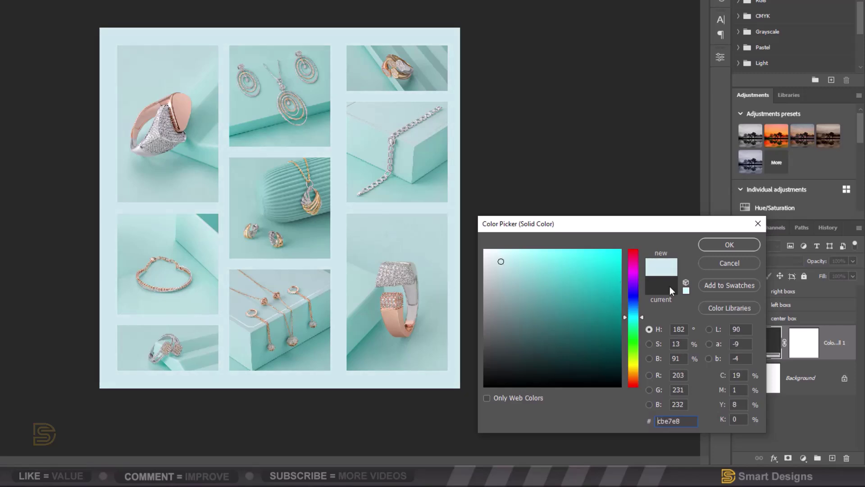
{"action": "left_click", "coordinate": [729, 245]}
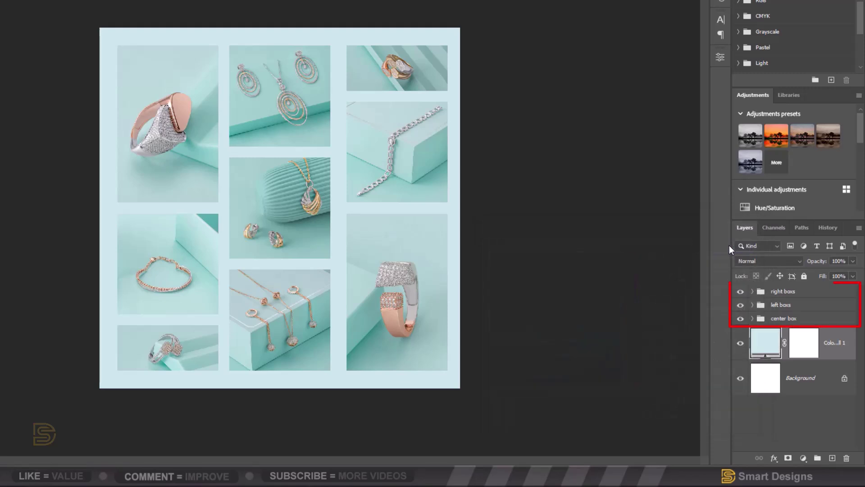
Group the right boxs, left boxs and center box groups together and name the new group elements.
{"action": "left_click", "coordinate": [803, 294]}
{"action": "left_click", "coordinate": [808, 321], "text": "ctrl"}
{"action": "left_click", "coordinate": [806, 308], "text": "ctrl"}
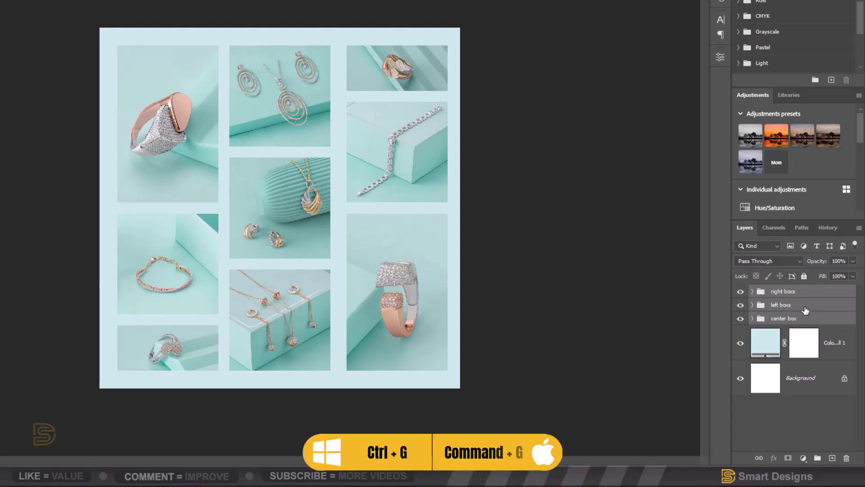
{"action": "key", "text": "ctrl+g"}
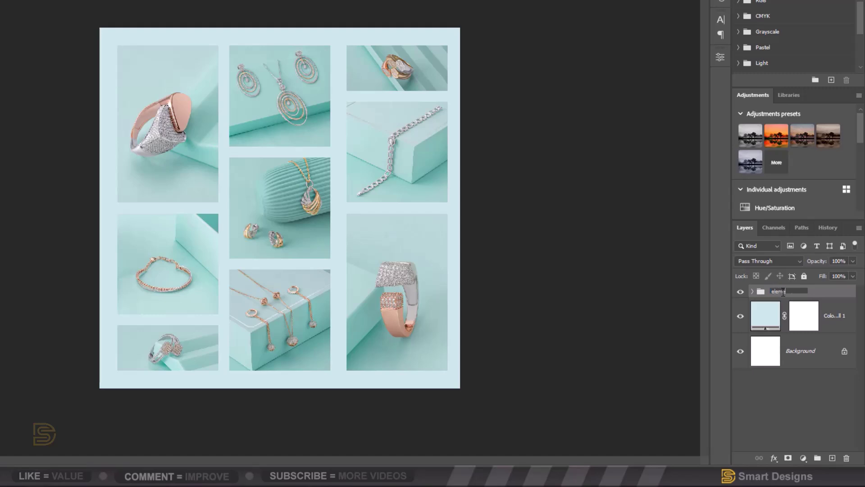
{"action": "key", "text": "Return"}
Add a white 3 px outside stroke layer style to the elements group.
{"action": "right_click", "coordinate": [782, 291]}
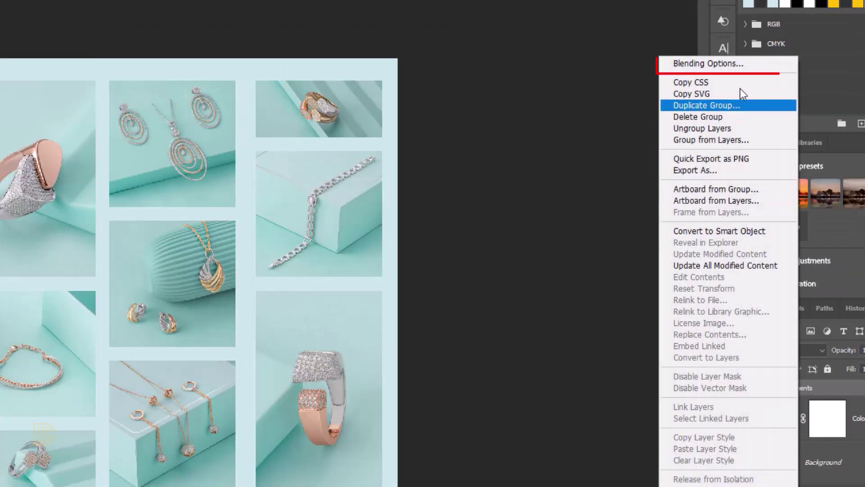
{"action": "left_click", "coordinate": [716, 64]}
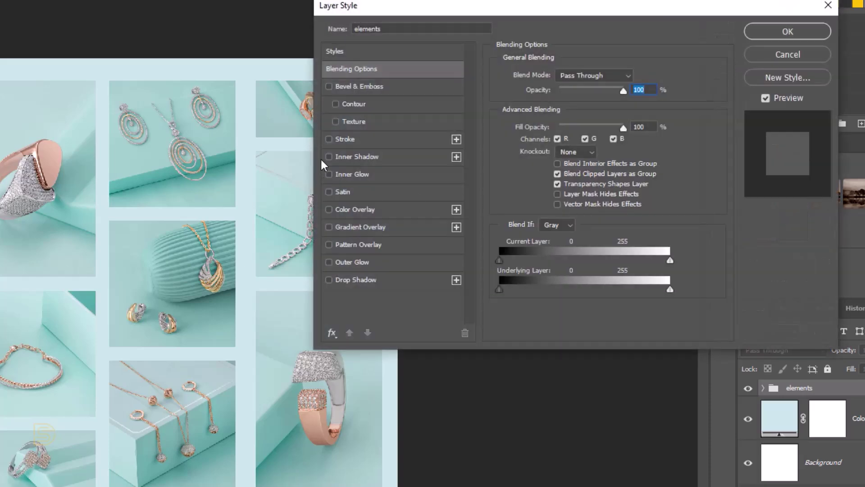
{"action": "left_click", "coordinate": [355, 142]}
{"action": "left_click_drag", "start_coordinate": [633, 73], "coordinate": [556, 78]}
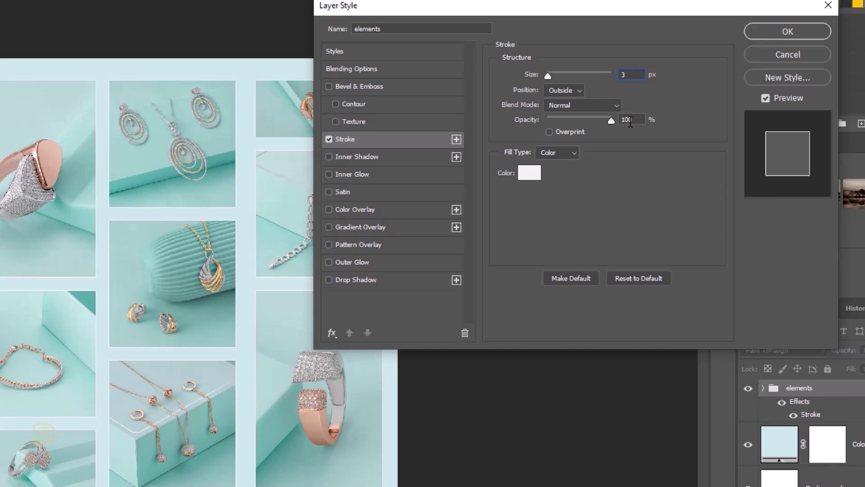
{"action": "left_click", "coordinate": [531, 175]}
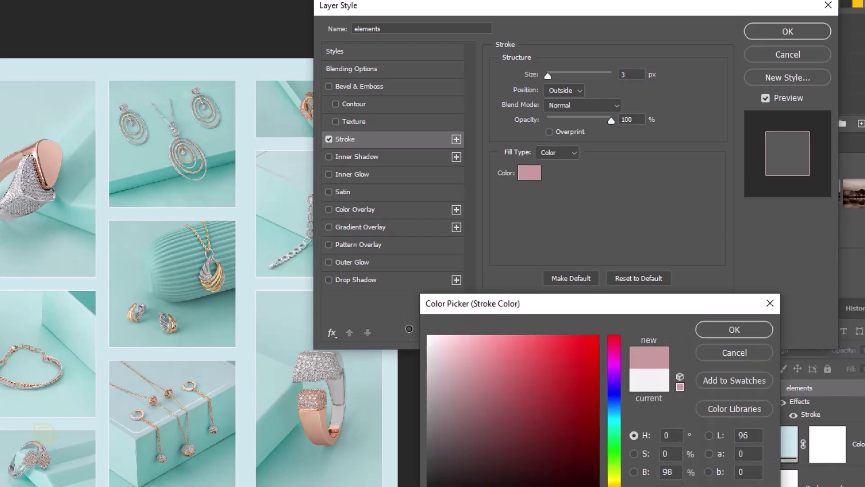
{"action": "left_click", "coordinate": [729, 334]}
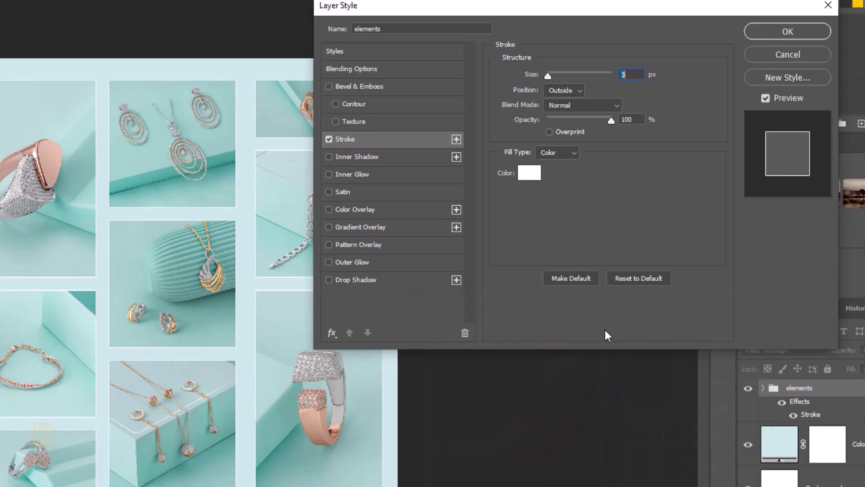
Add a drop shadow to the elements group in light teal, sampled from the background and darkened to H 182, S 19%, B 85%.
{"action": "left_click", "coordinate": [372, 280]}
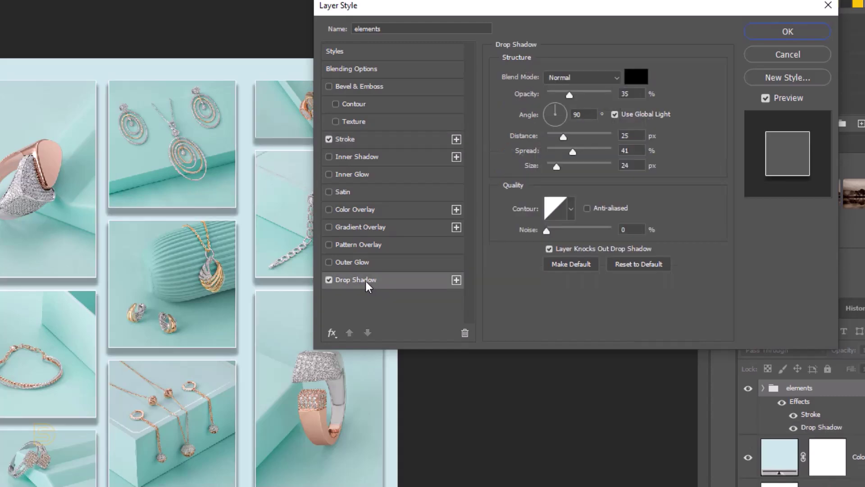
{"action": "left_click", "coordinate": [639, 80]}
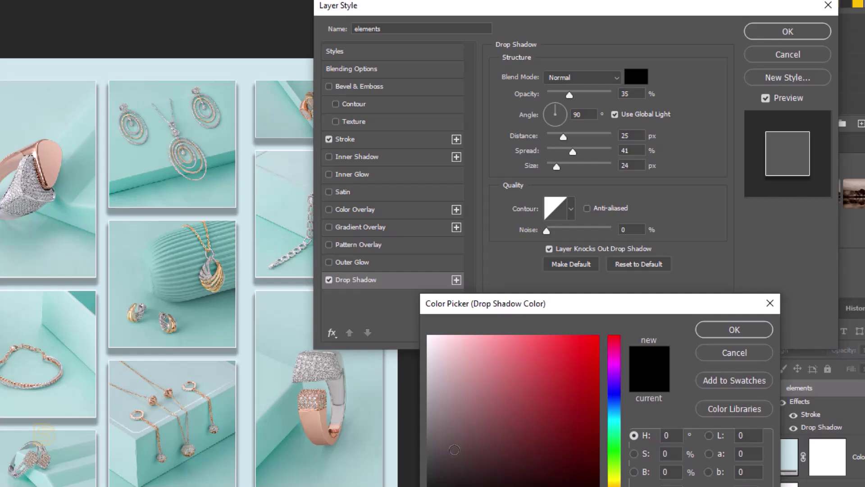
{"action": "left_click", "coordinate": [247, 215]}
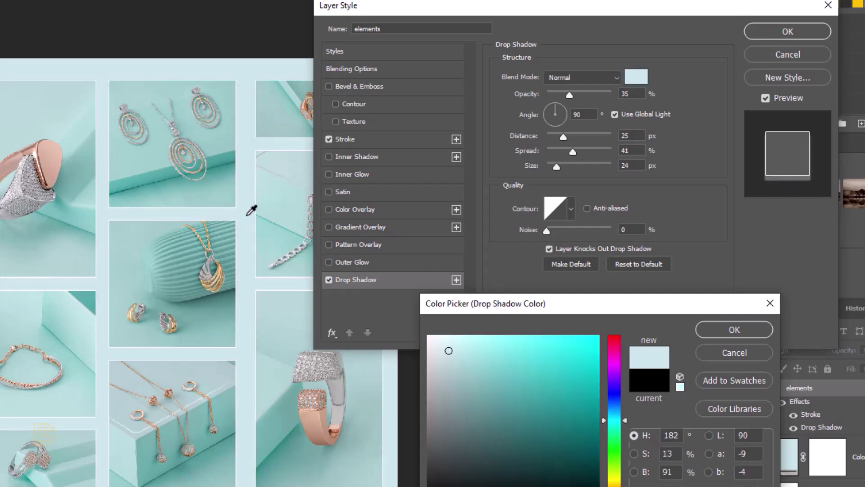
{"action": "left_click", "coordinate": [457, 360]}
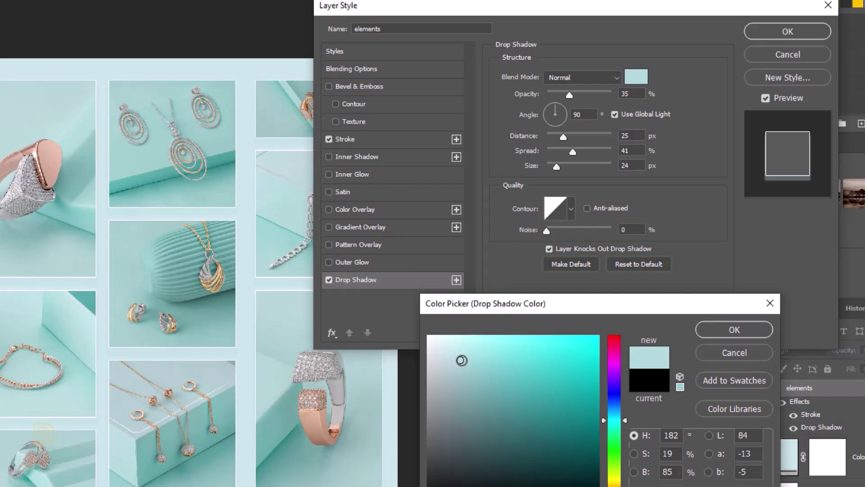
{"action": "left_click", "coordinate": [721, 331]}
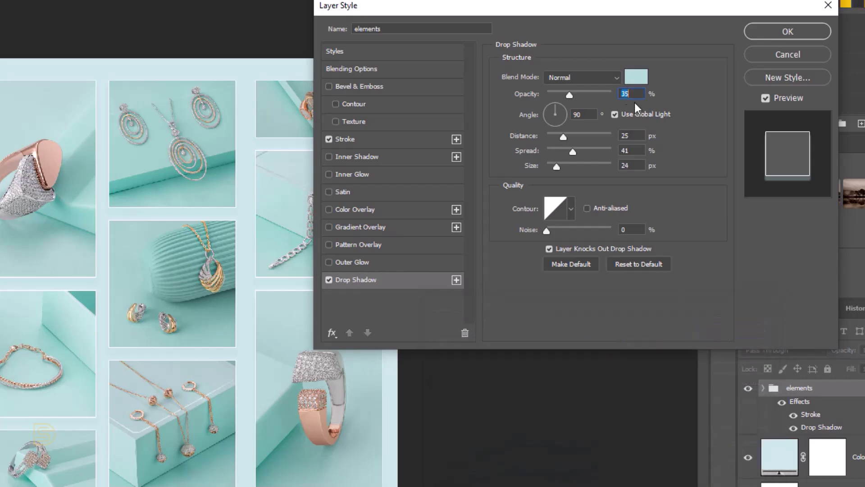
Set the drop shadow's opacity to 20% and its angle to 120° without global light, and apply the layer style.
{"action": "type", "text": "20"}
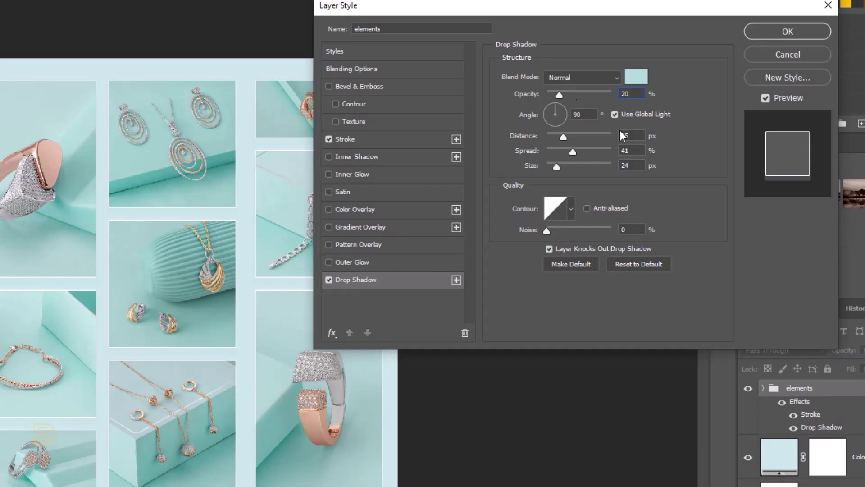
{"action": "left_click", "coordinate": [616, 113]}
{"action": "double_click", "coordinate": [577, 114]}
{"action": "type", "text": "120"}
{"action": "key", "text": "Return"}
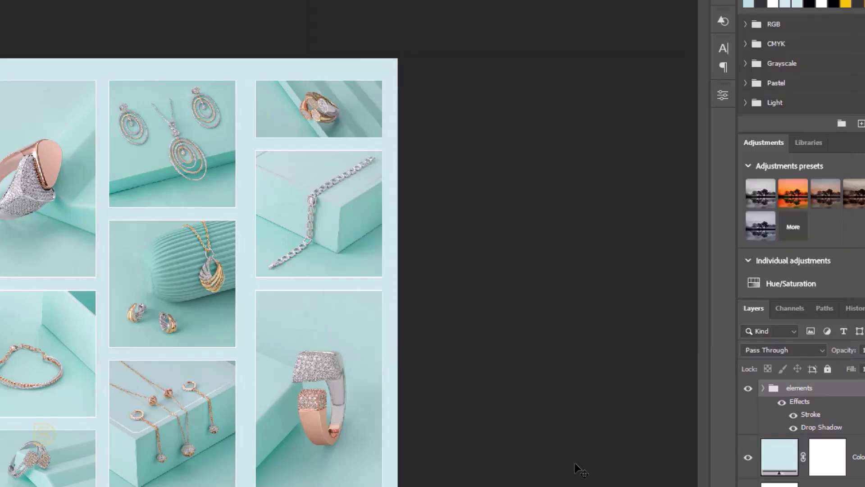
{"action": "left_click", "coordinate": [578, 468]}
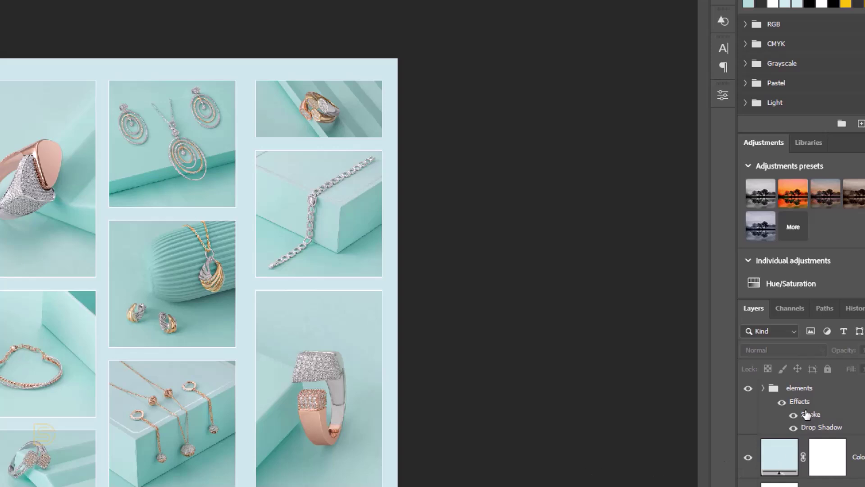